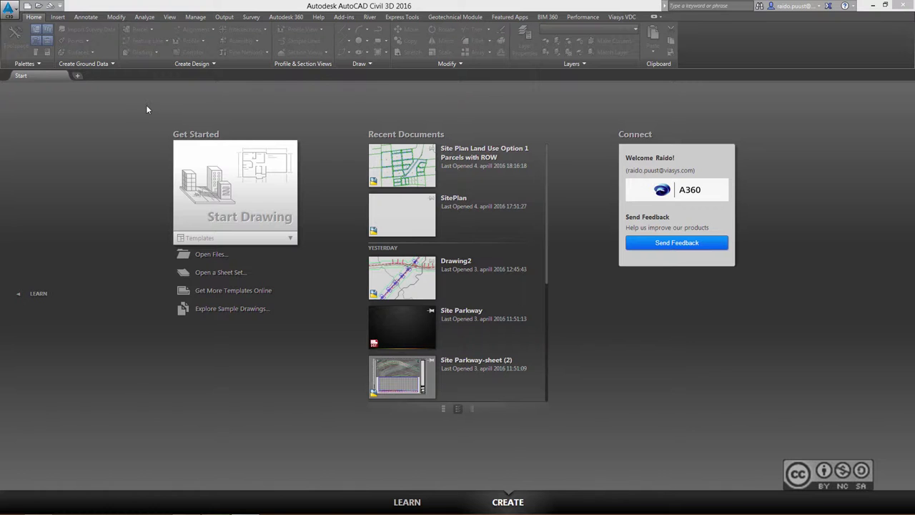
# Create a blank Drawing2 and save it as SitePlan.dwg.
pyautogui.click(10, 9)
pyautogui.press('Escape')
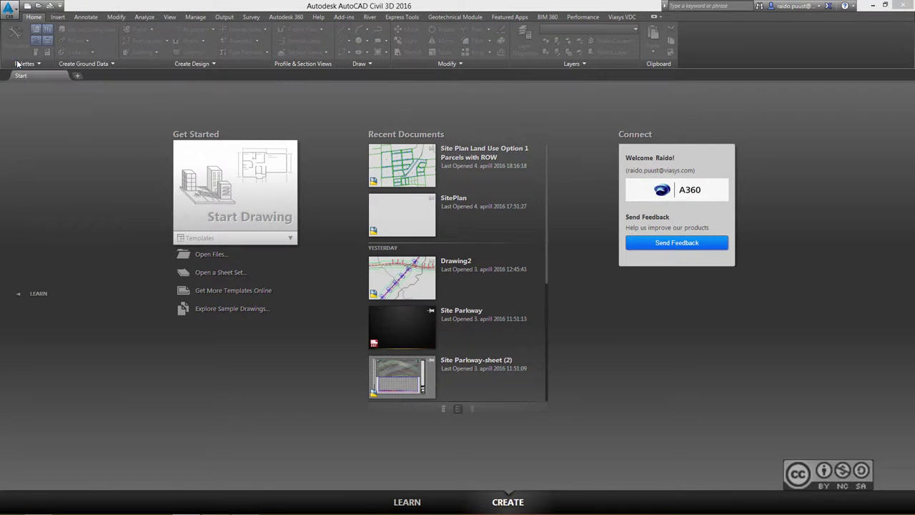
pyautogui.doubleClick(432, 235)
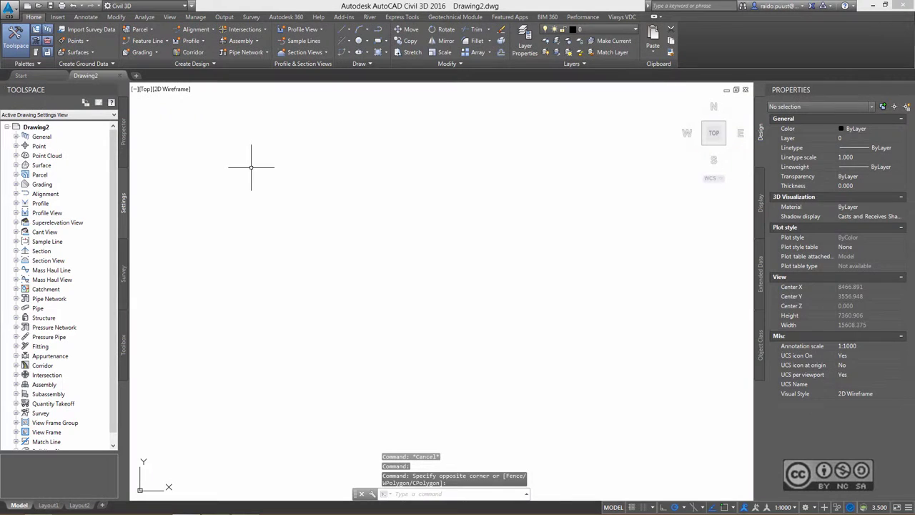
pyautogui.rightClick(102, 77)
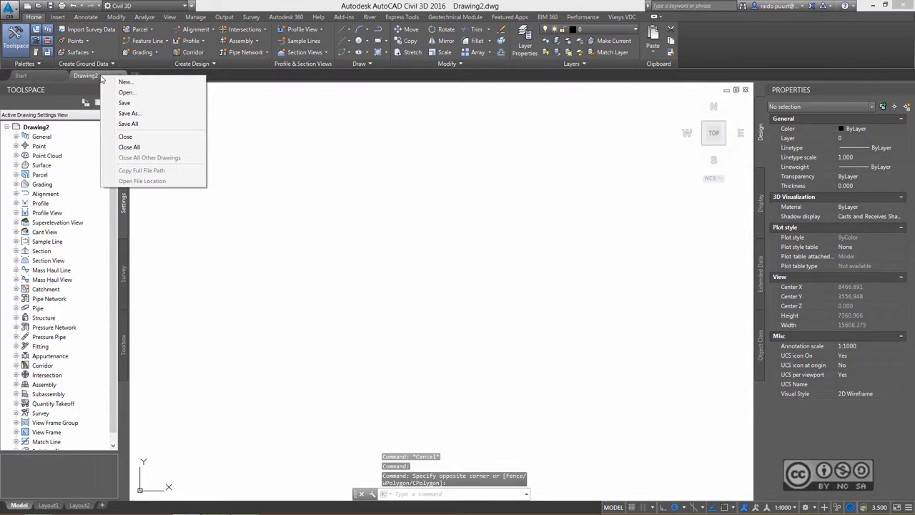
pyautogui.click(130, 113)
pyautogui.write('SitePlan.dwg')
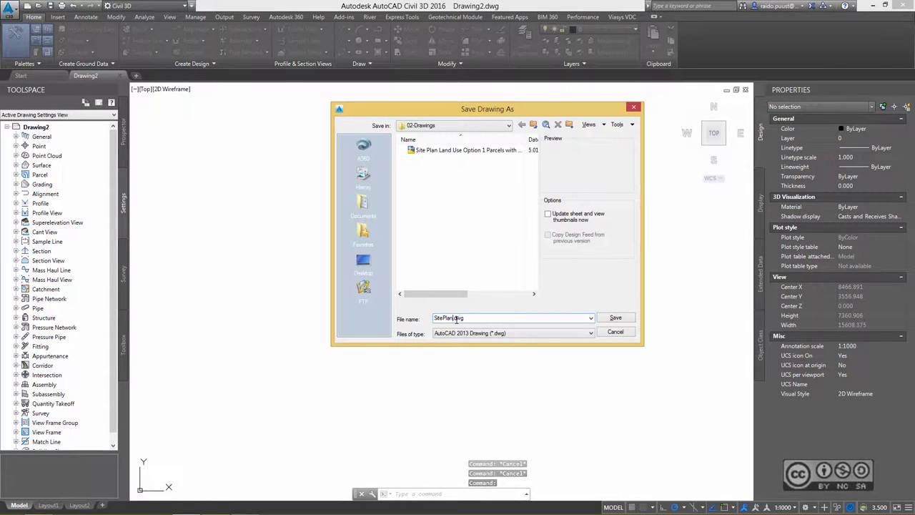
pyautogui.click(615, 317)
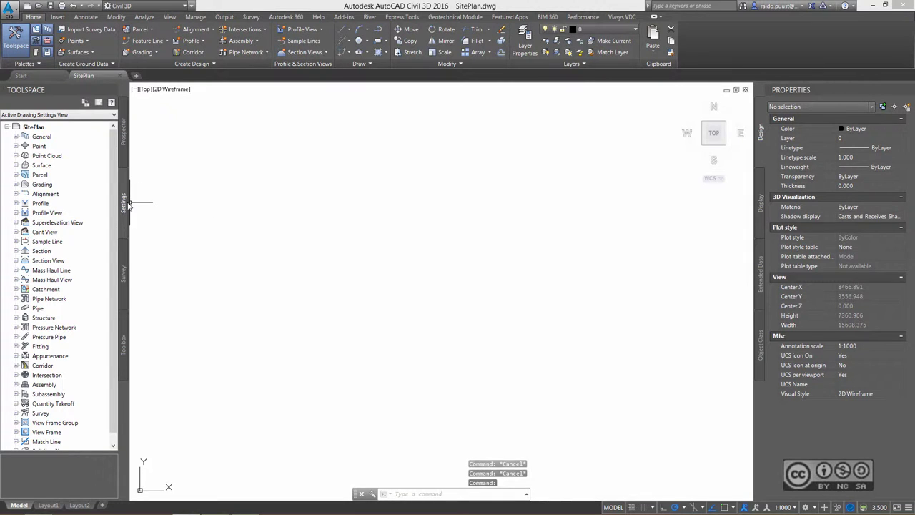
# Enter coordinate system code UTM83-10 in SitePlan's drawing settings and apply it.
pyautogui.rightClick(39, 128)
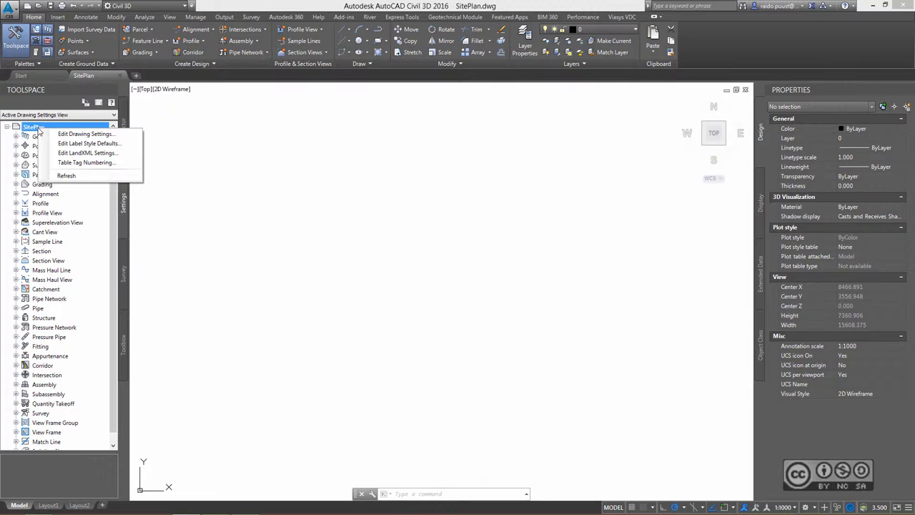
pyautogui.click(82, 135)
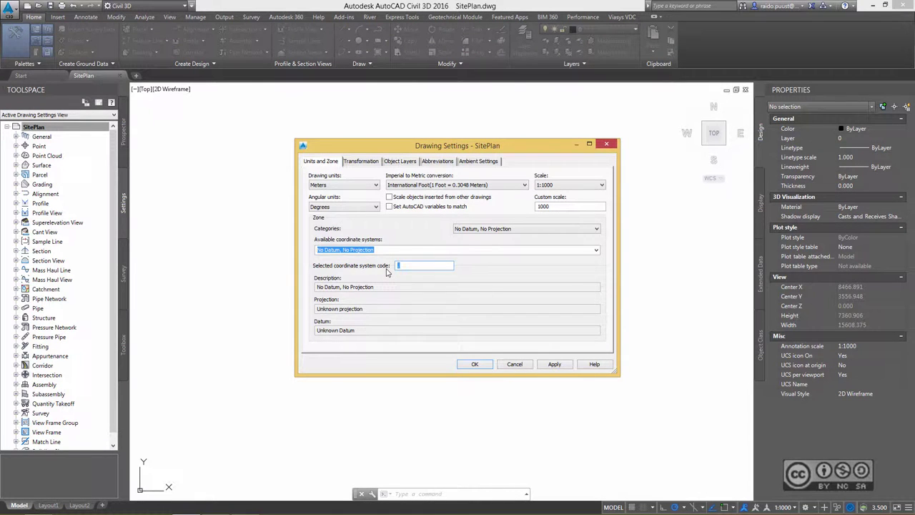
pyautogui.write('UTM83-10')
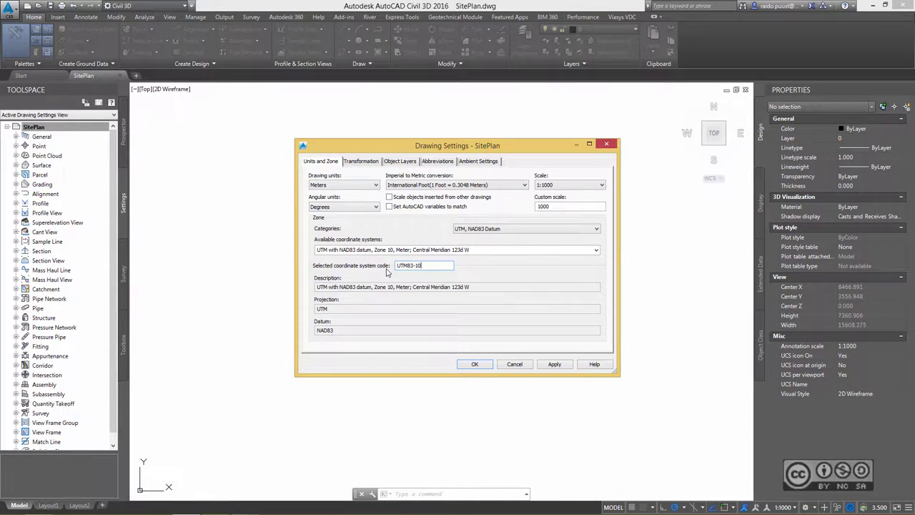
pyautogui.click(467, 366)
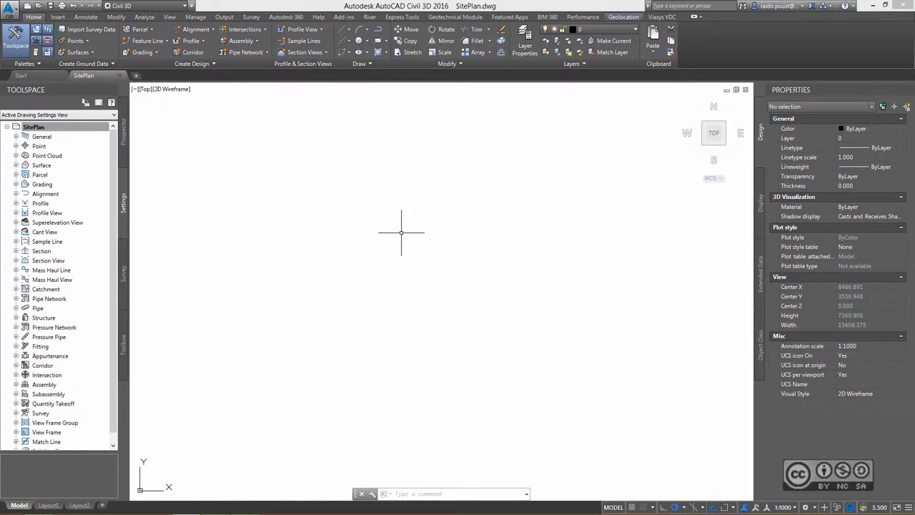
# Load 02-01.sqlite as the source of the InfraWorks 360 model import.
pyautogui.click(58, 18)
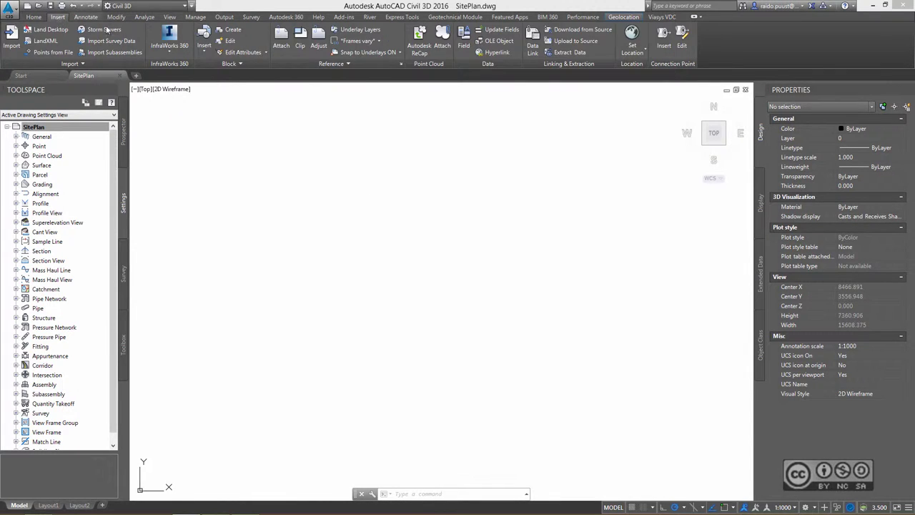
pyautogui.click(164, 53)
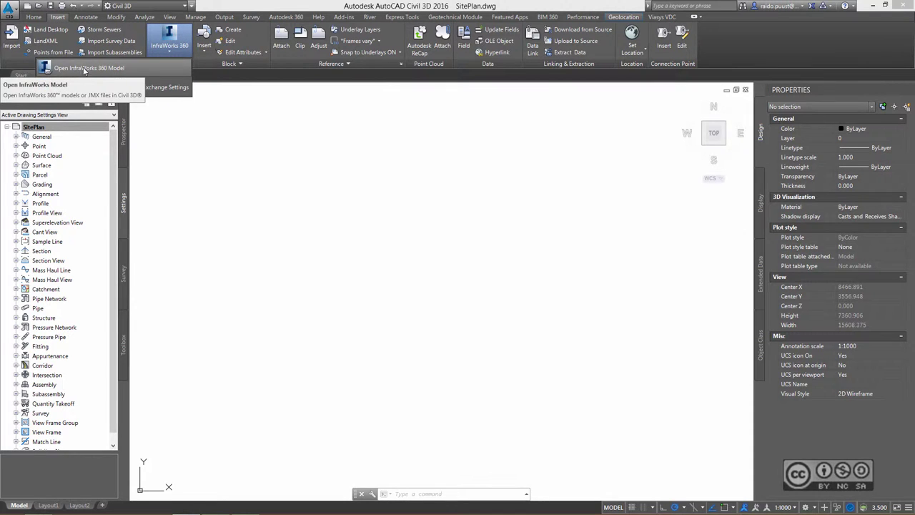
pyautogui.click(97, 70)
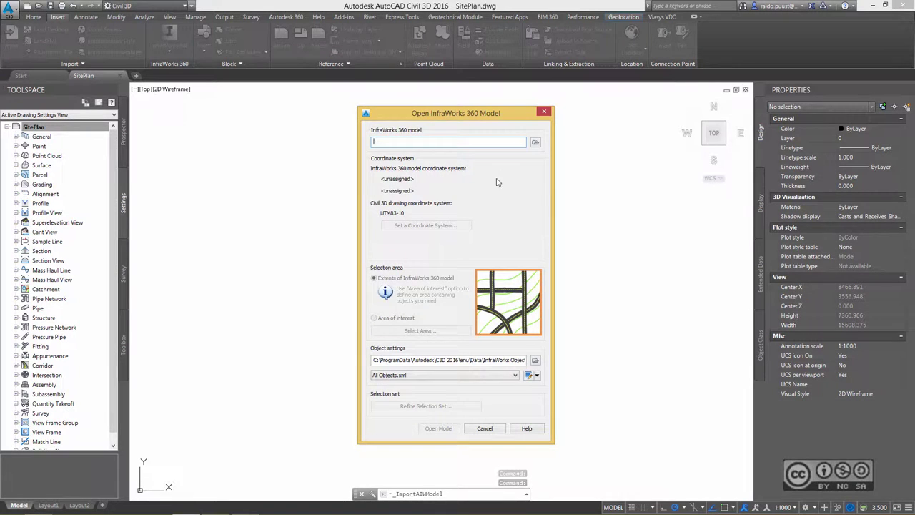
pyautogui.click(536, 143)
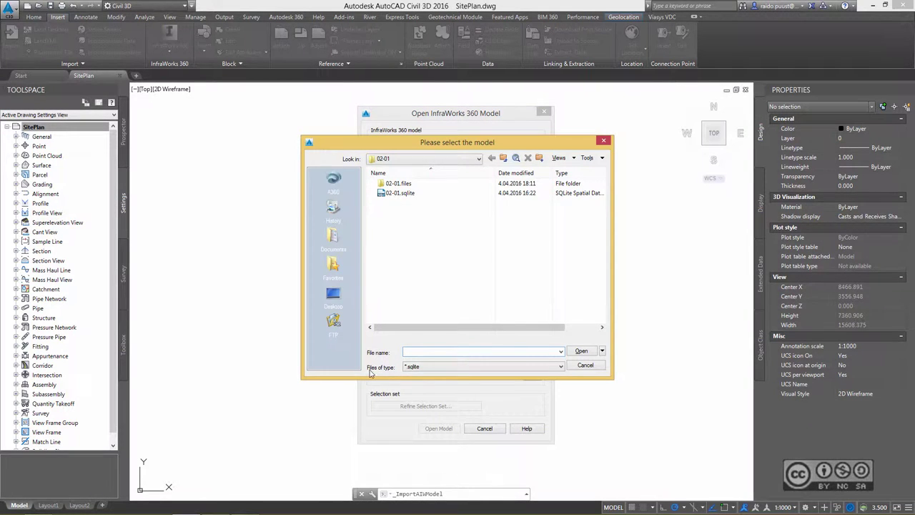
pyautogui.click(421, 369)
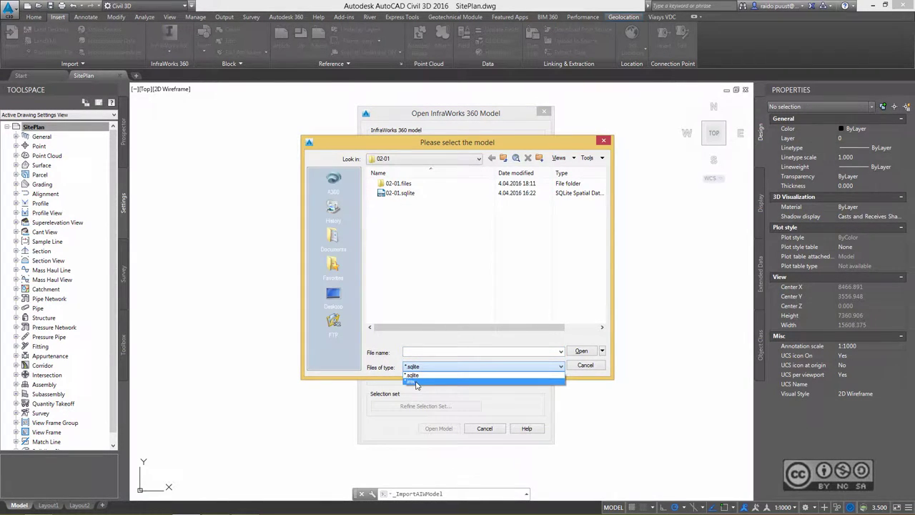
pyautogui.click(413, 374)
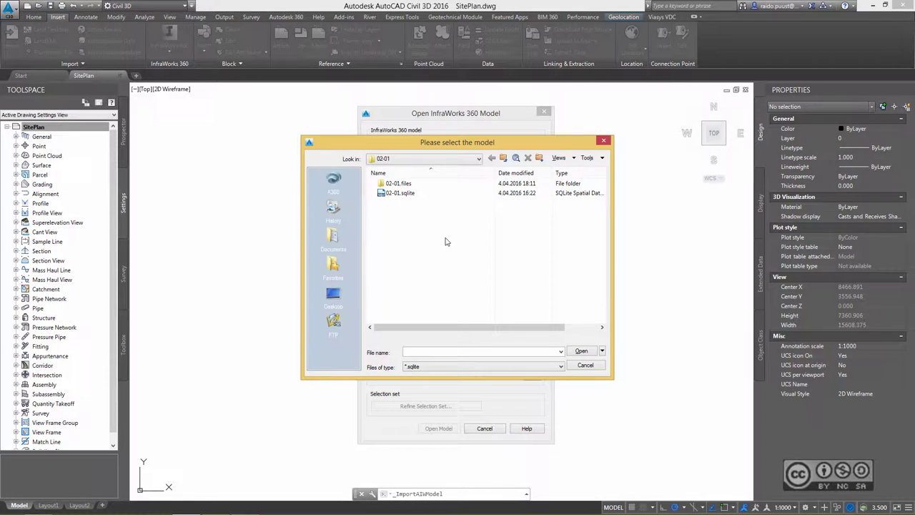
pyautogui.moveTo(401, 193)
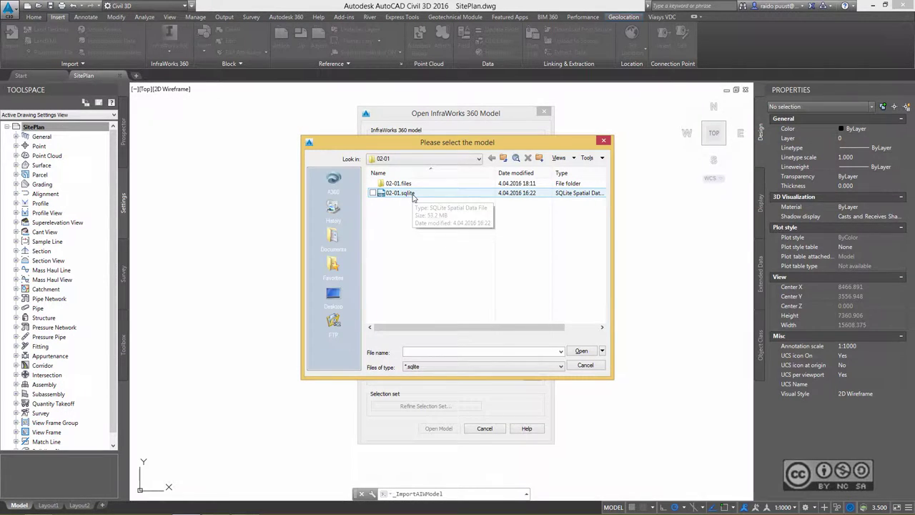
pyautogui.click(413, 196)
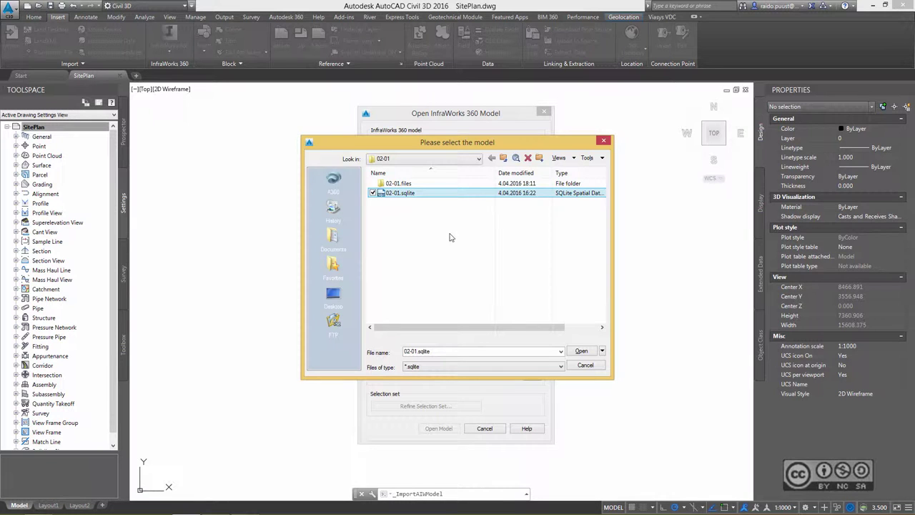
pyautogui.click(581, 351)
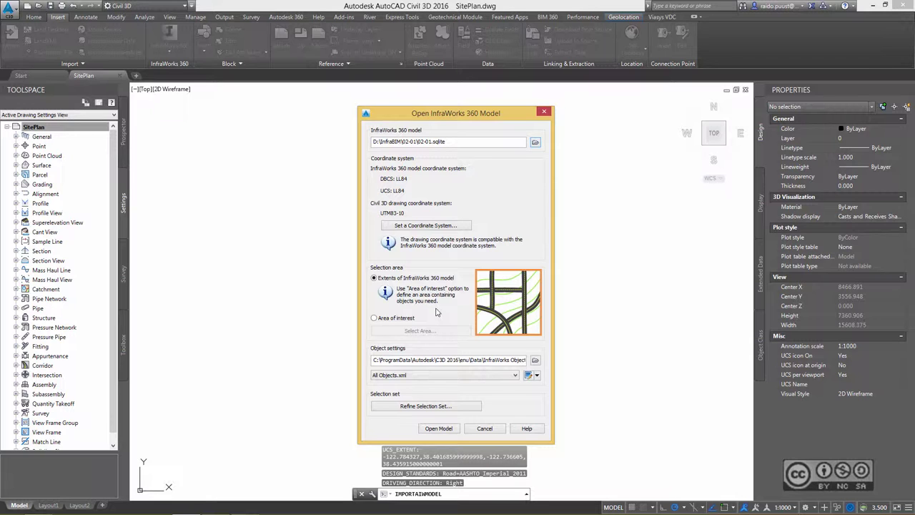
# Choose Area of interest and draw its rectangle with two corner picks on the aerial map.
pyautogui.click(390, 319)
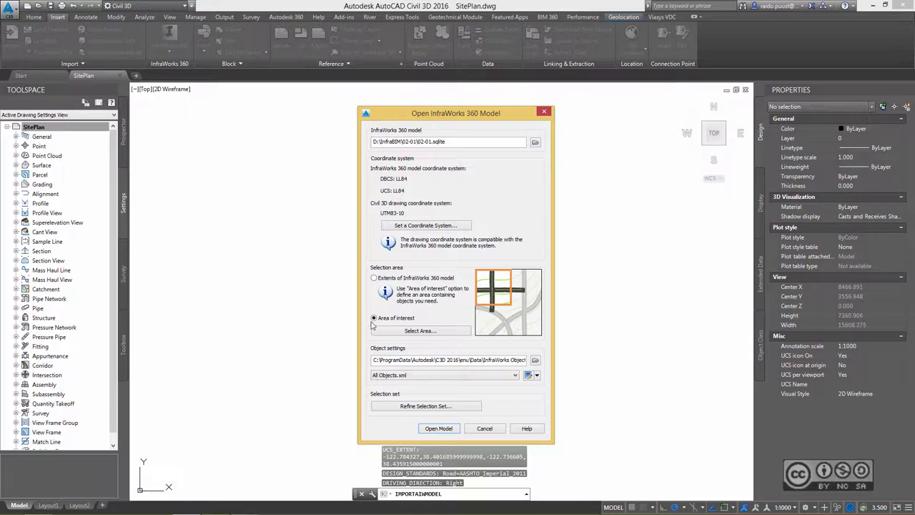
pyautogui.click(421, 330)
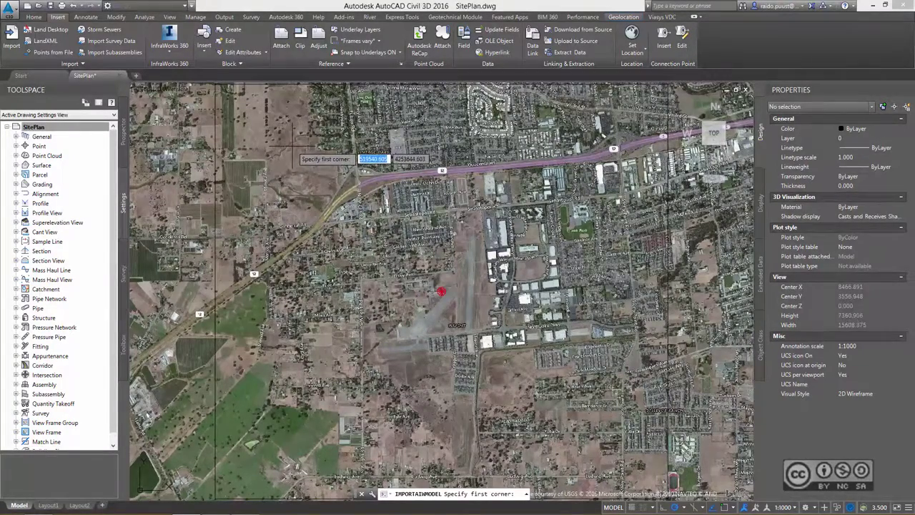
pyautogui.click(289, 155)
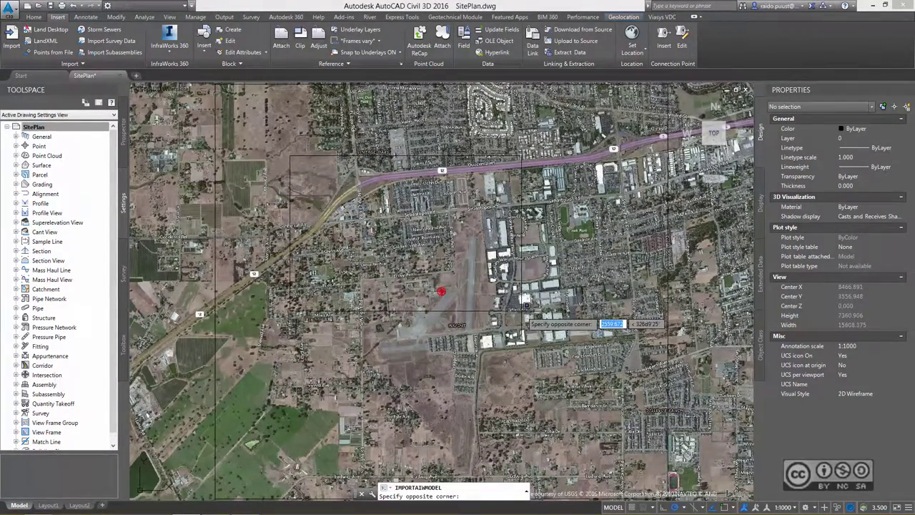
pyautogui.click(579, 368)
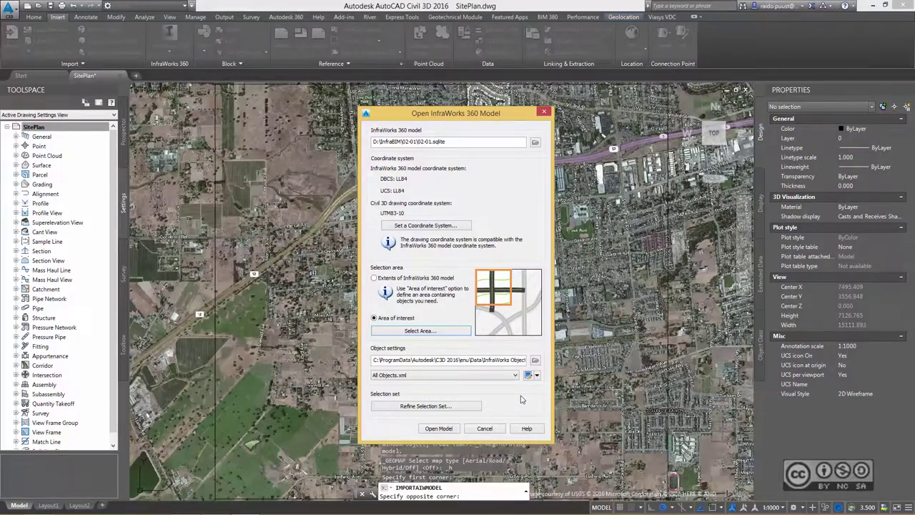
pyautogui.click(434, 377)
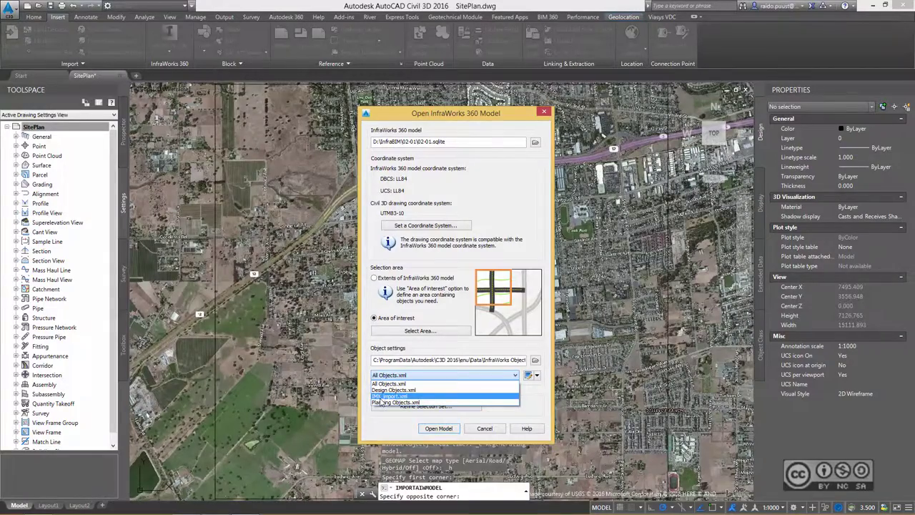
pyautogui.click(497, 378)
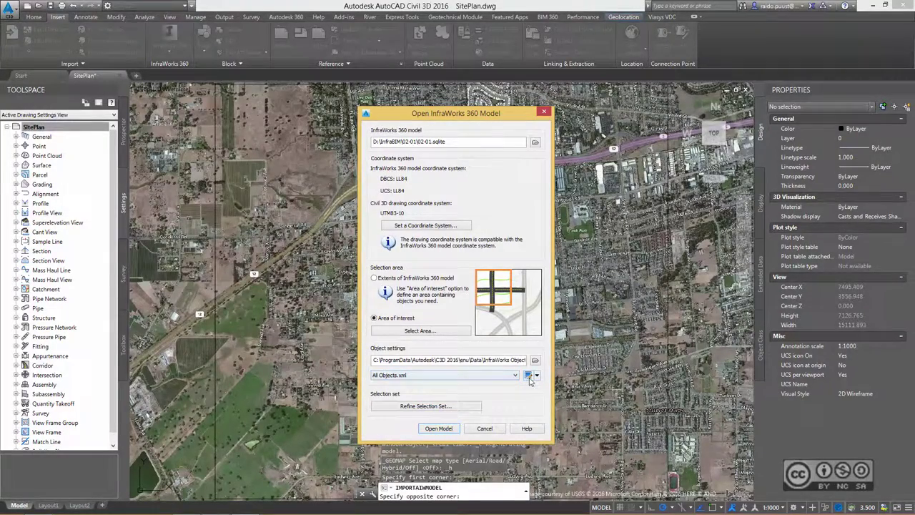
pyautogui.click(537, 377)
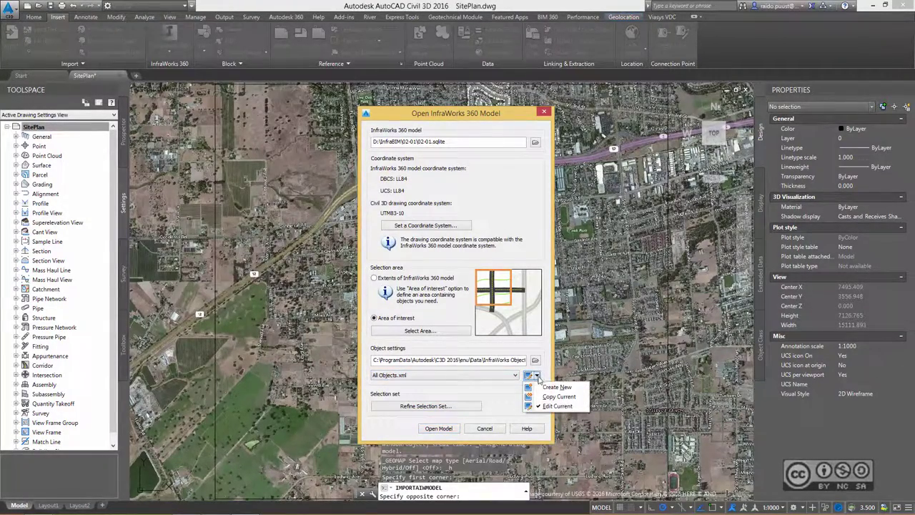
pyautogui.click(557, 405)
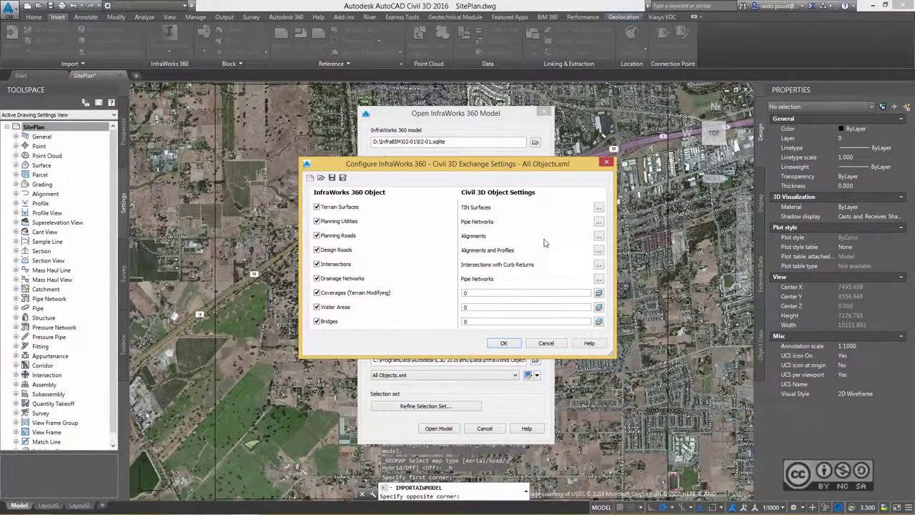
pyautogui.click(600, 252)
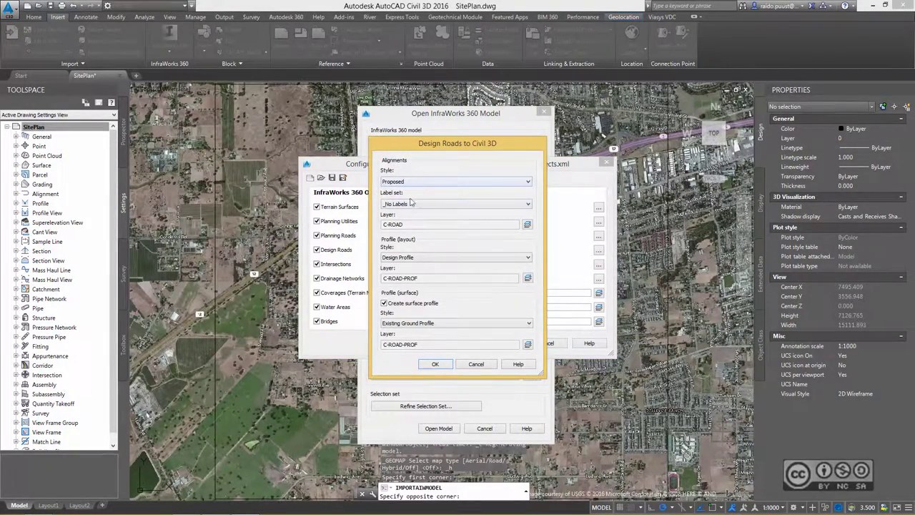
pyautogui.click(476, 365)
pyautogui.click(503, 344)
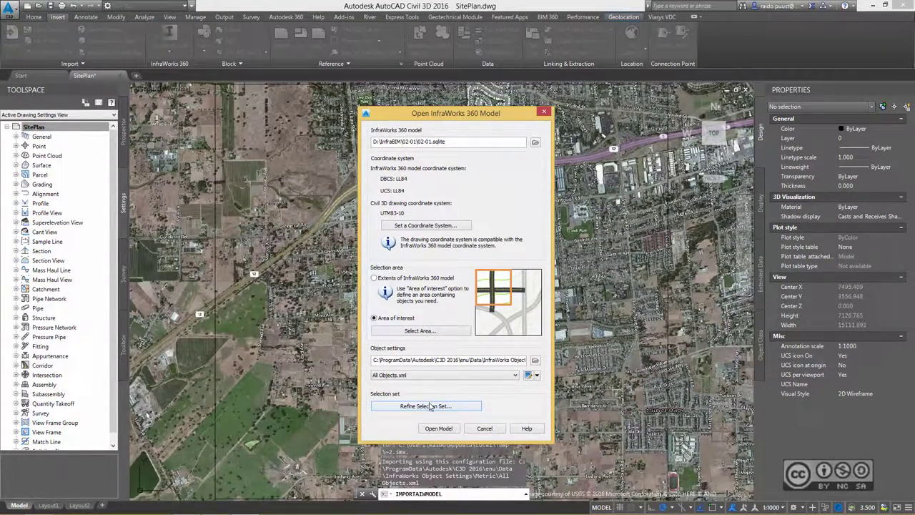
# Leave the object settings unchanged and import the InfraWorks model into SitePlan.
pyautogui.click(429, 406)
pyautogui.moveTo(534, 200)
pyautogui.mouseDown()
pyautogui.moveTo(546, 240)
pyautogui.moveTo(484, 237)
pyautogui.mouseUp()
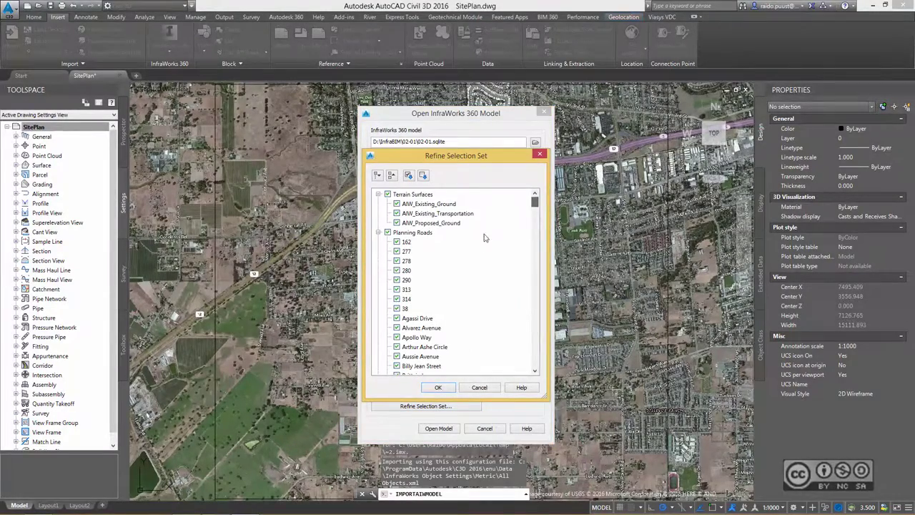
pyautogui.click(478, 387)
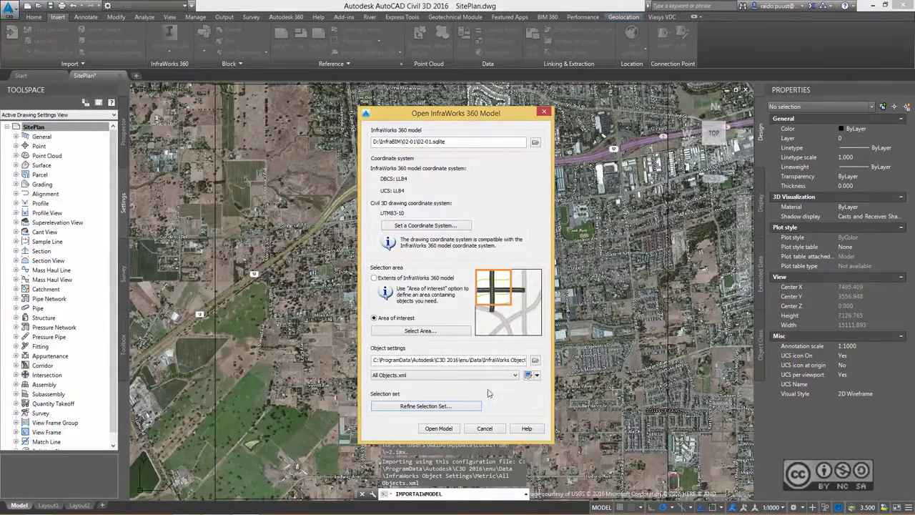
pyautogui.click(432, 432)
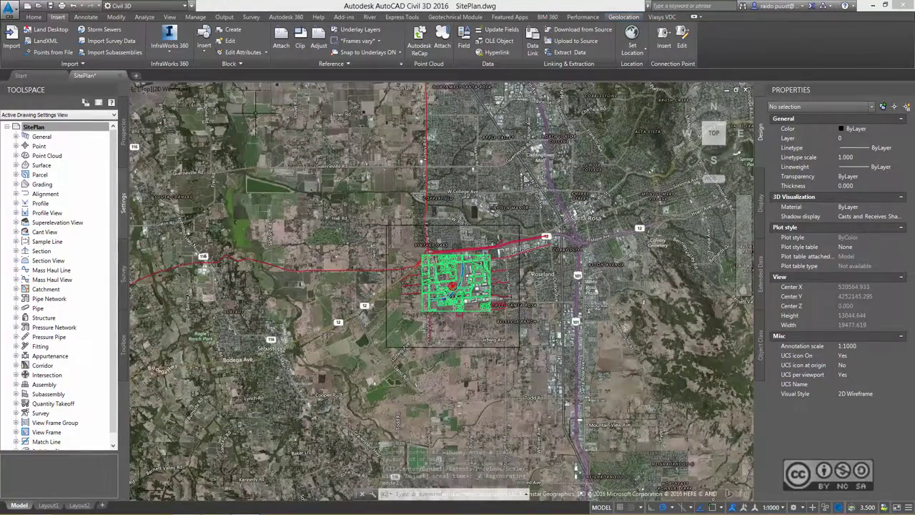
# Turn the Geolocation online map off.
pyautogui.click(624, 17)
pyautogui.click(156, 43)
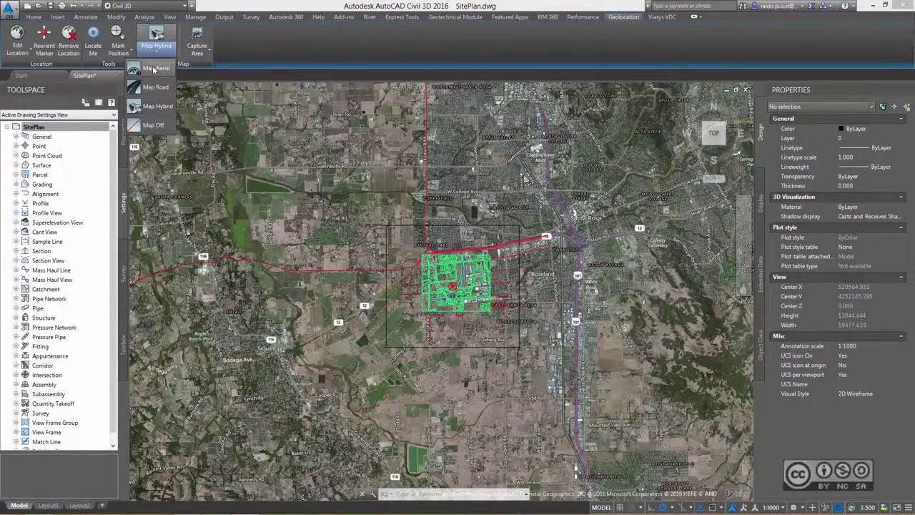
pyautogui.click(153, 125)
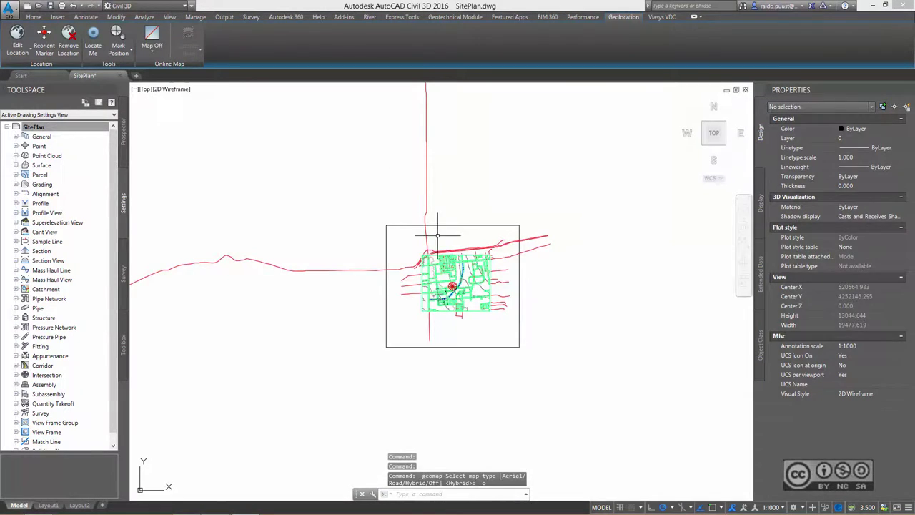
# Erase the long stray lines and the red lines beside the site.
pyautogui.click(354, 270)
pyautogui.press('Delete')
pyautogui.click(465, 177)
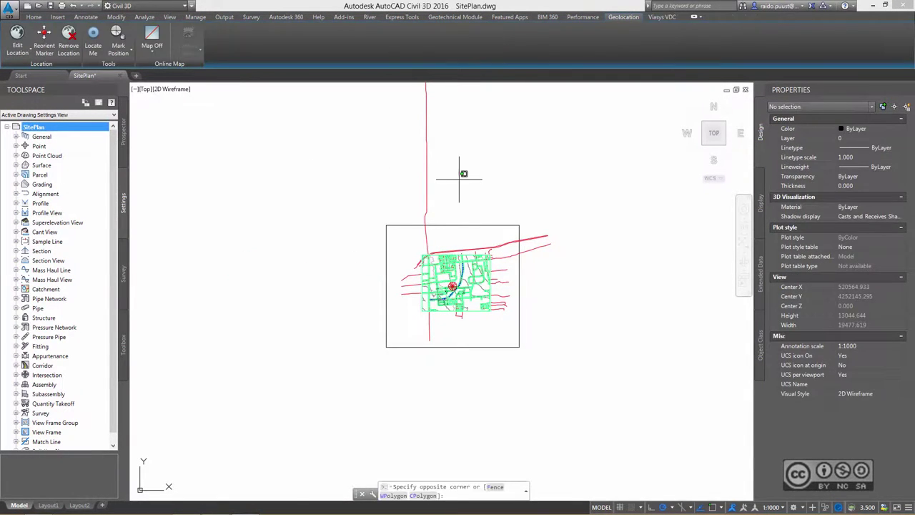
pyautogui.click(406, 148)
pyautogui.press('Delete')
pyautogui.click(556, 185)
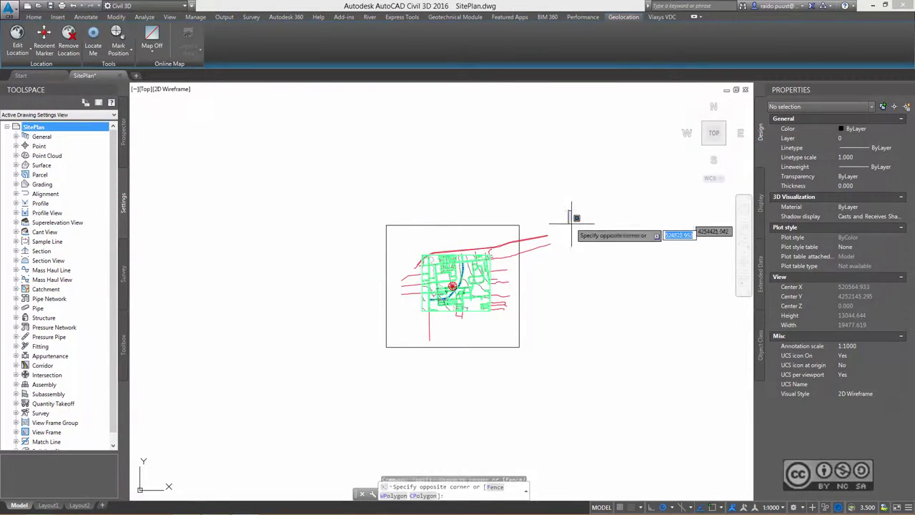
pyautogui.click(559, 236)
pyautogui.click(550, 235)
pyautogui.press('Delete')
pyautogui.click(552, 242)
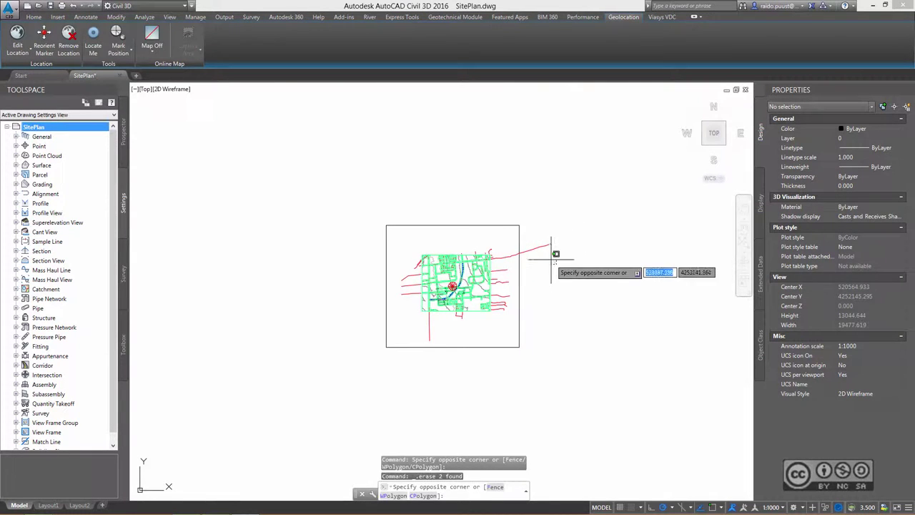
pyautogui.click(561, 278)
# Select all road alignments with Select Similar and hide them.
pyautogui.scroll(2, 454, 289)
pyautogui.scroll(6, 453, 290)
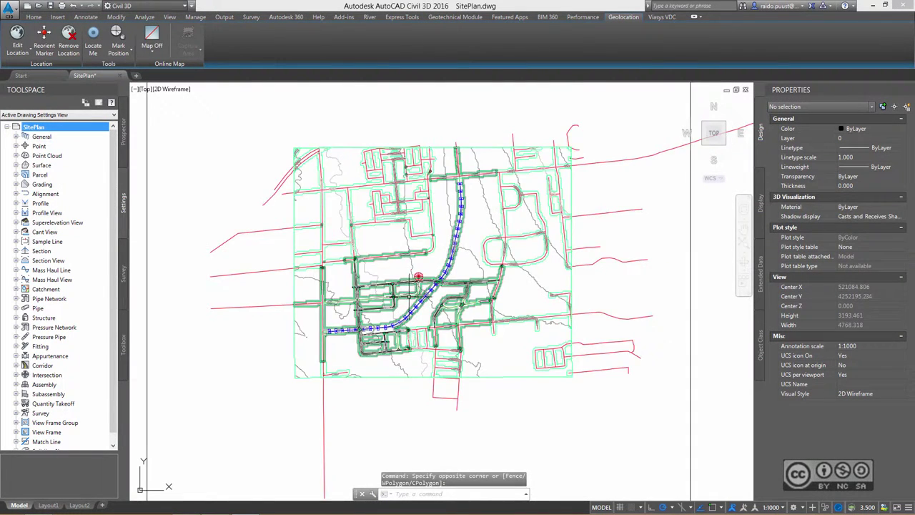
pyautogui.scroll(5, 453, 289)
pyautogui.scroll(2, 411, 290)
pyautogui.scroll(-4, 367, 257)
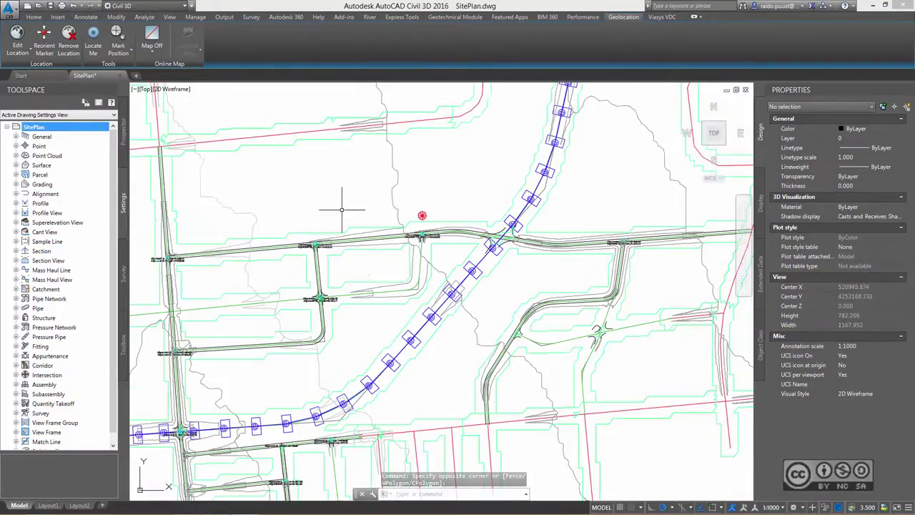
pyautogui.scroll(2, 372, 236)
pyautogui.scroll(-3, 390, 258)
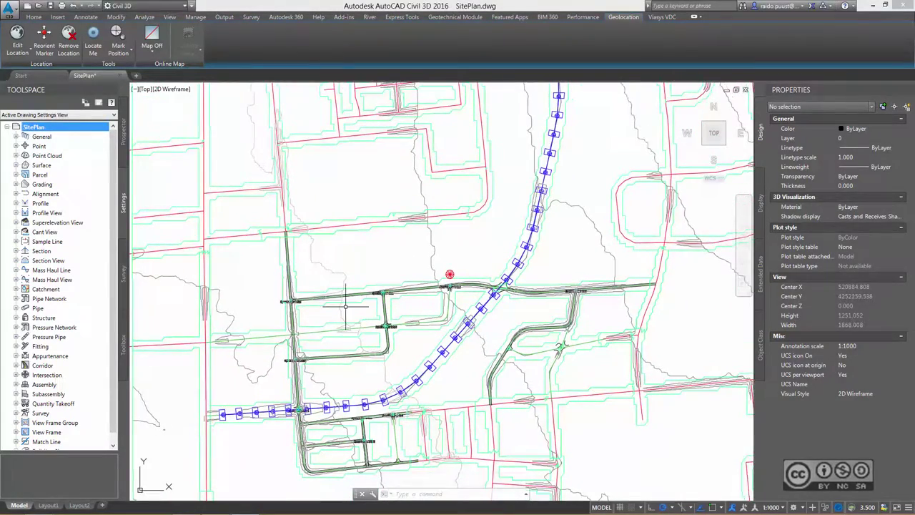
pyautogui.moveTo(339, 314)
pyautogui.mouseDown(button='middle')
pyautogui.moveTo(322, 311)
pyautogui.moveTo(326, 272)
pyautogui.mouseUp(button='middle')
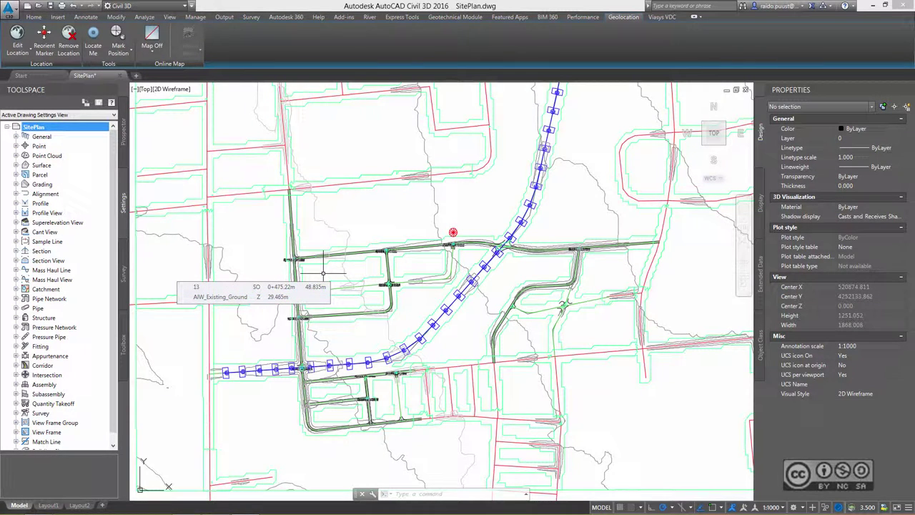
pyautogui.scroll(5, 323, 274)
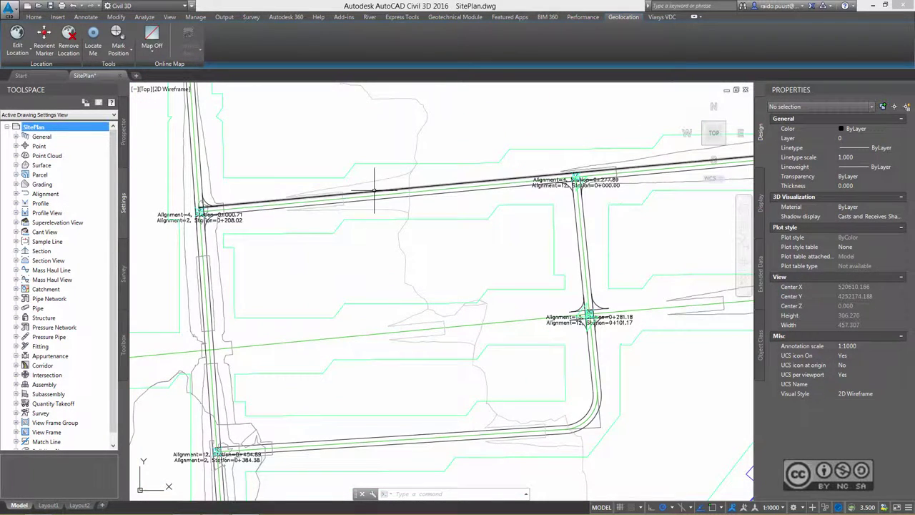
pyautogui.click(374, 202)
pyautogui.rightClick(373, 202)
pyautogui.click(389, 286)
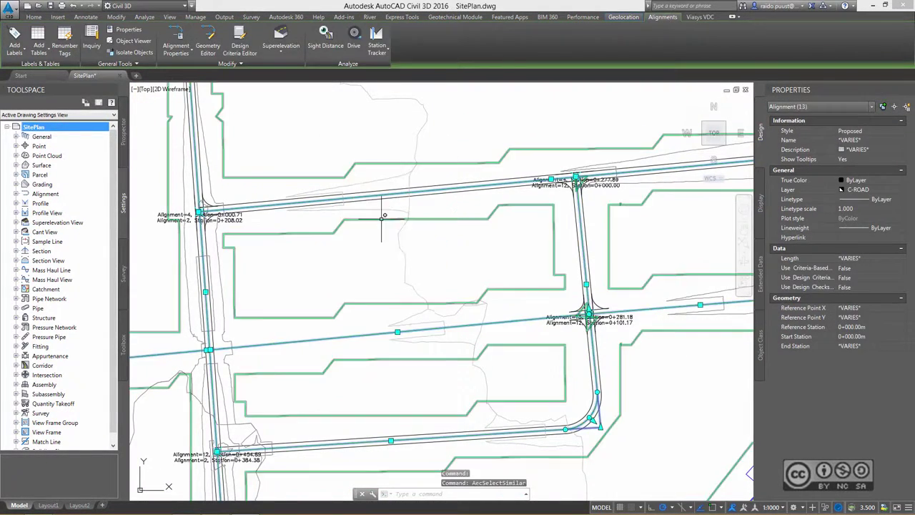
pyautogui.scroll(-3, 389, 251)
pyautogui.moveTo(390, 250)
pyautogui.mouseDown(button='middle')
pyautogui.moveTo(393, 204)
pyautogui.moveTo(397, 301)
pyautogui.mouseUp(button='middle')
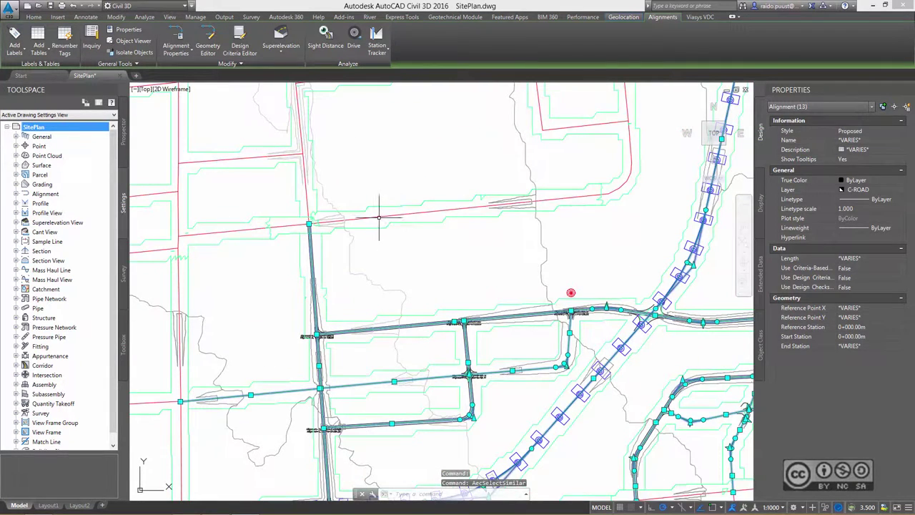
pyautogui.rightClick(371, 152)
pyautogui.click(409, 292)
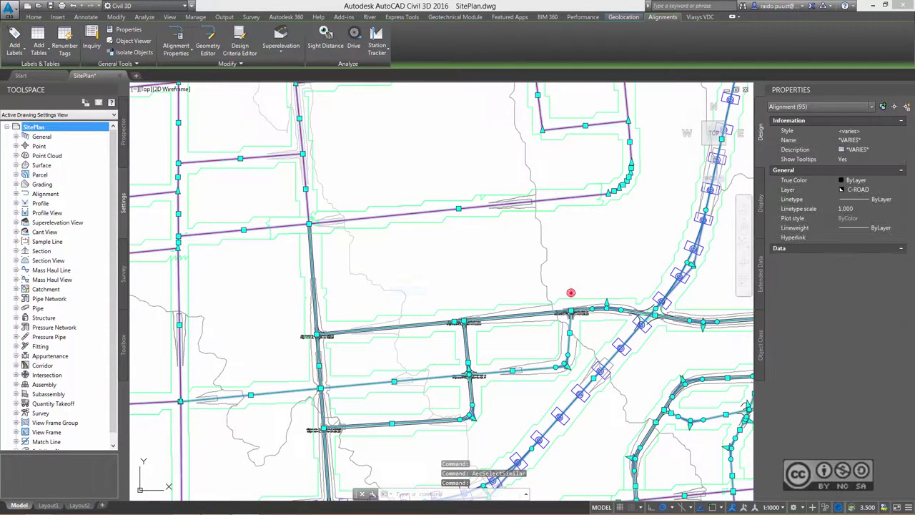
pyautogui.rightClick(413, 241)
pyautogui.click(354, 279)
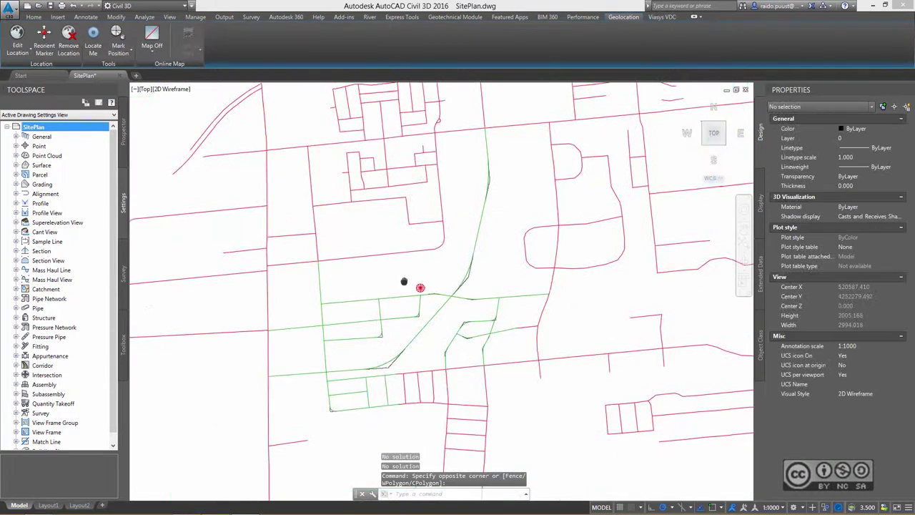
# Show the Prospector tab and window-select the western and central road alignments.
pyautogui.moveTo(369, 334); pyautogui.dragTo(427, 301, button='middle')
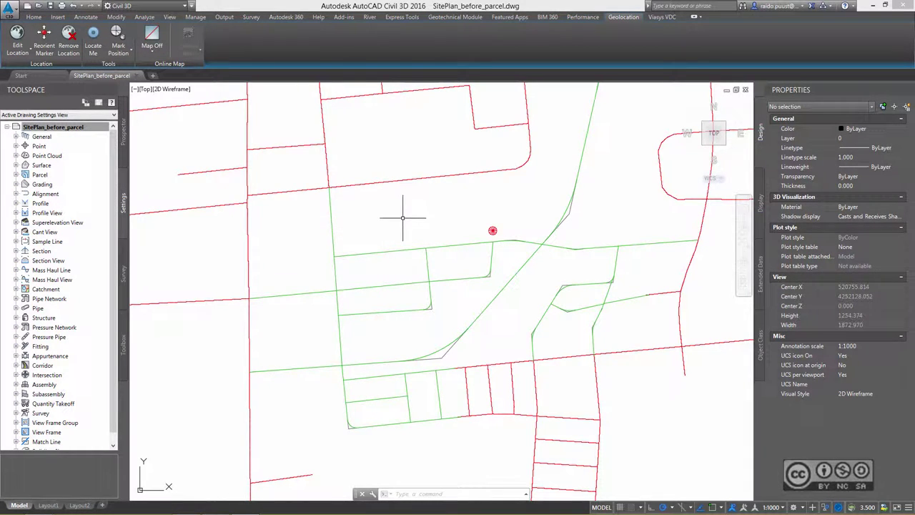
pyautogui.click(123, 132)
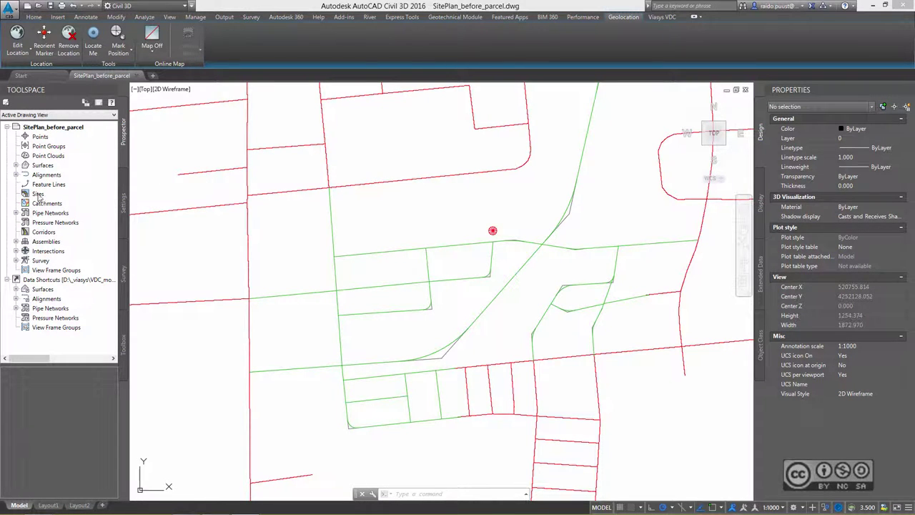
pyautogui.click(309, 234)
pyautogui.click(434, 304)
pyautogui.click(500, 266)
pyautogui.click(380, 282)
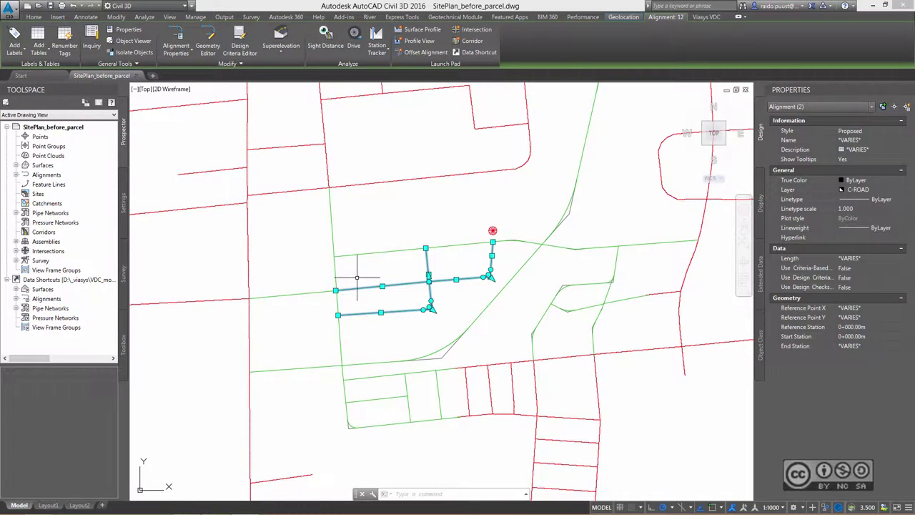
pyautogui.click(491, 255)
pyautogui.click(326, 276)
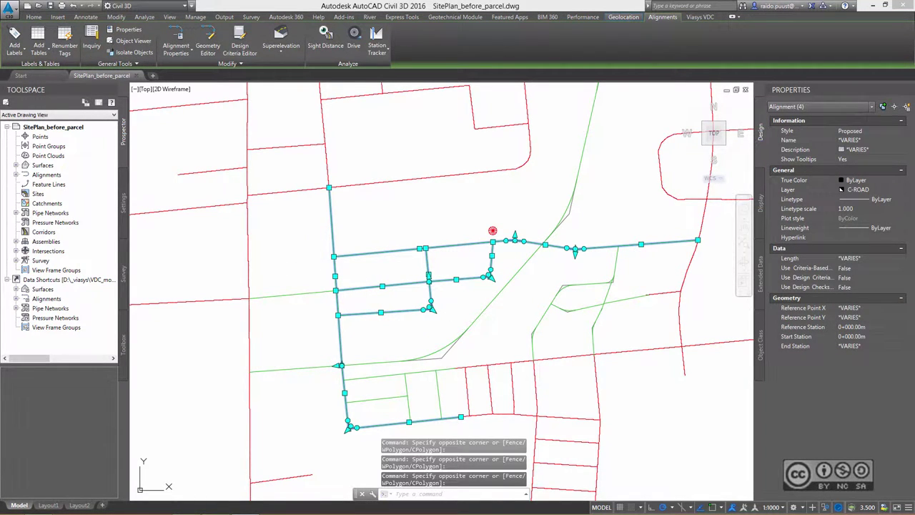
# Add the left vertical, diagonal, bottom and eastern alignments until 22 are selected.
pyautogui.click(297, 277)
pyautogui.click(240, 349)
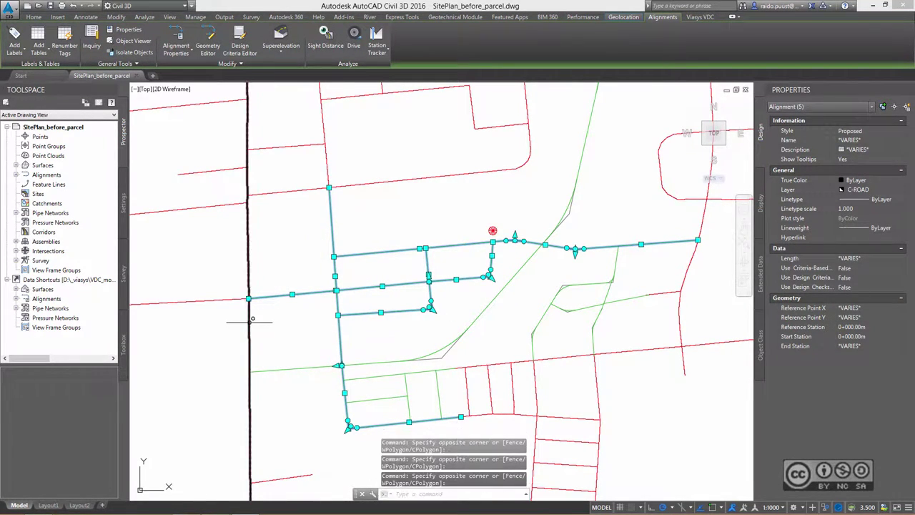
pyautogui.click(422, 359)
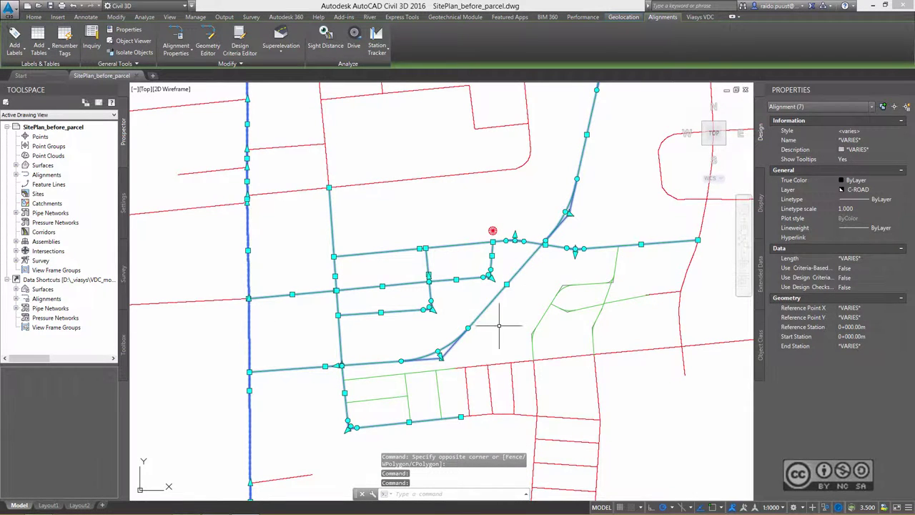
pyautogui.moveTo(395, 380); pyautogui.dragTo(388, 355, button='middle')
pyautogui.moveTo(388, 355); pyautogui.dragTo(395, 360)
pyautogui.click(398, 355)
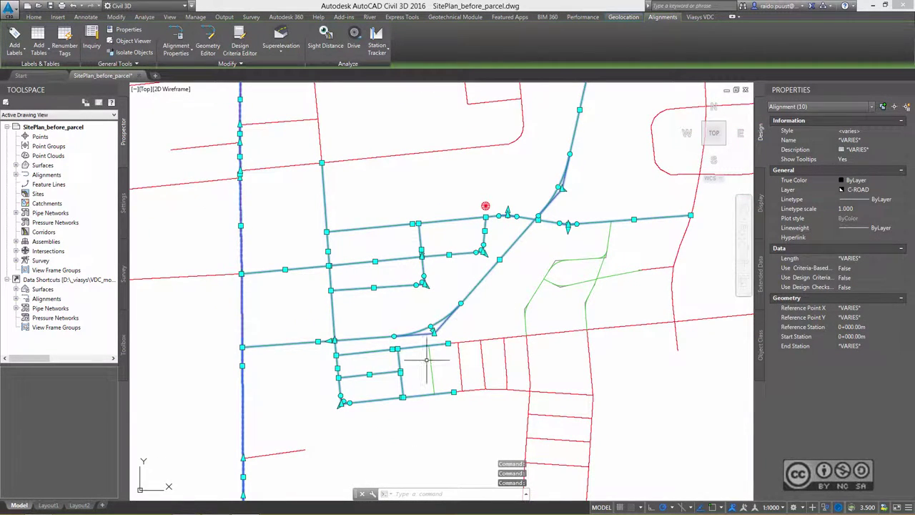
pyautogui.click(545, 298)
pyautogui.click(551, 286)
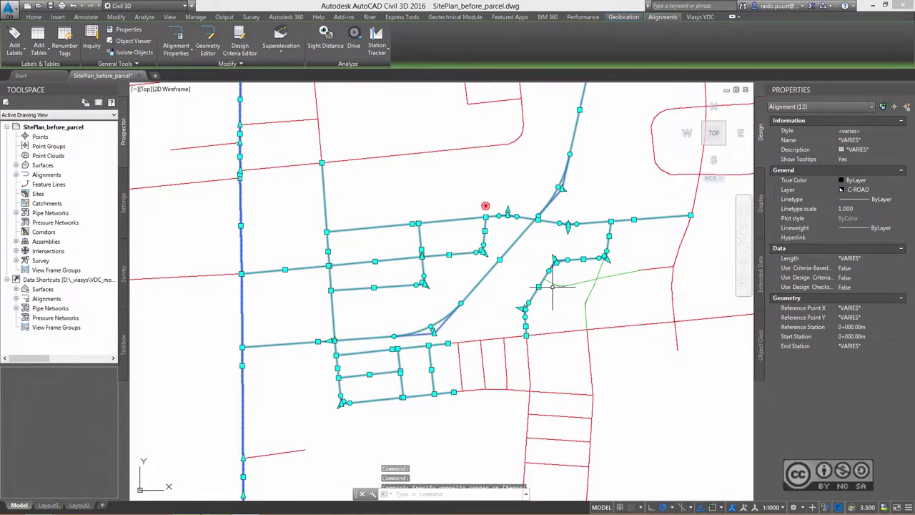
pyautogui.scroll(-2, 397, 304)
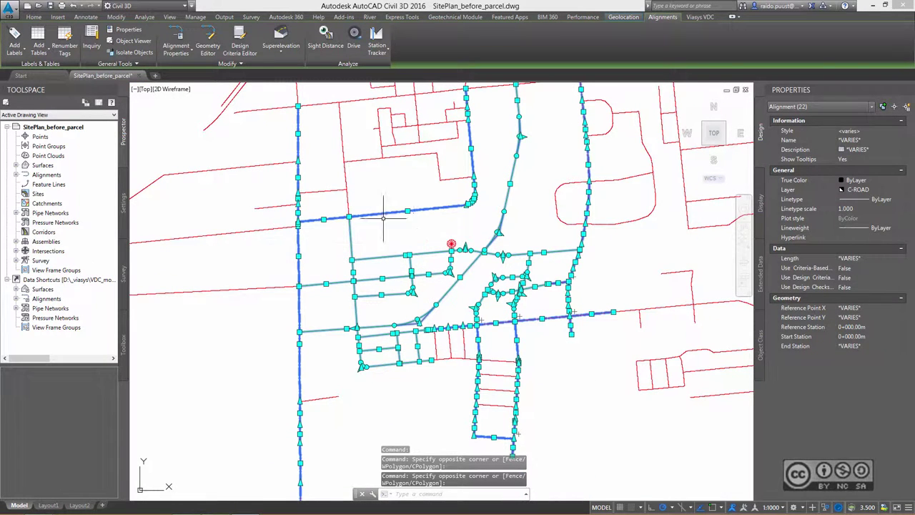
# Move the 22 selected alignments into a newly created site named SitePlan.
pyautogui.rightClick(389, 185)
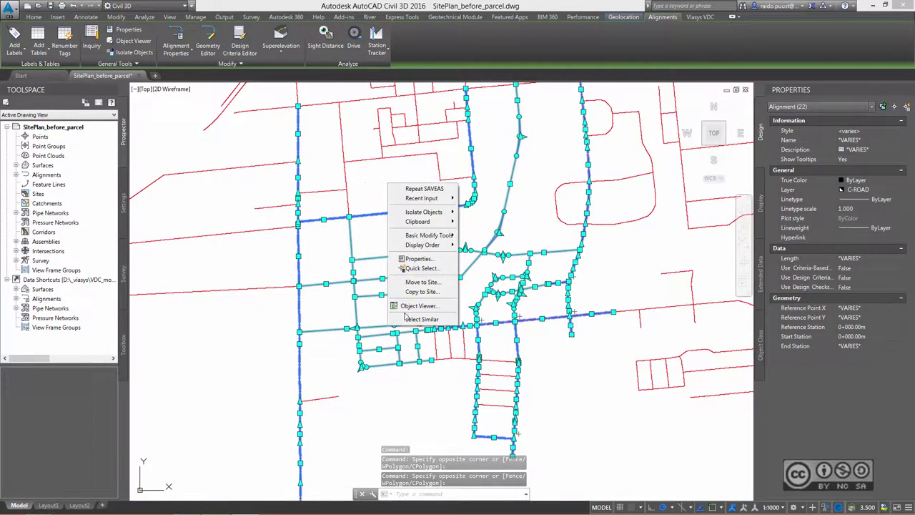
pyautogui.click(421, 281)
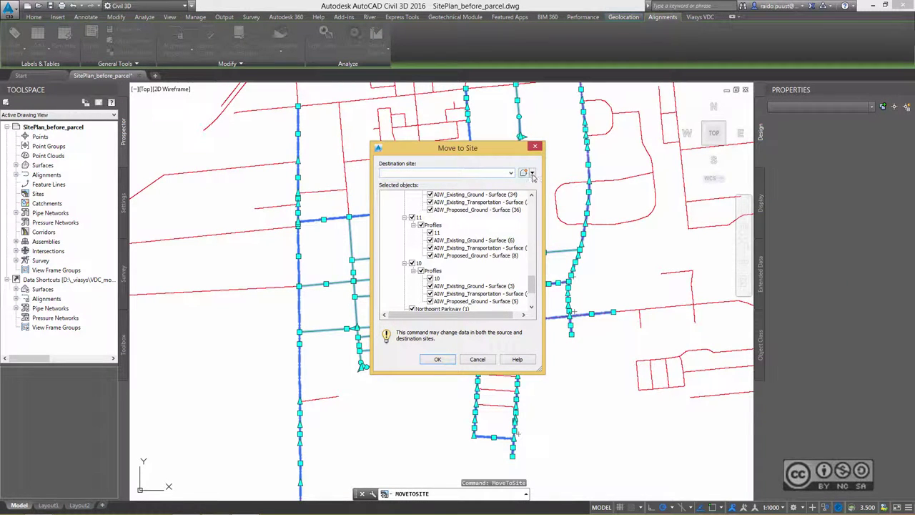
pyautogui.click(533, 175)
pyautogui.click(550, 184)
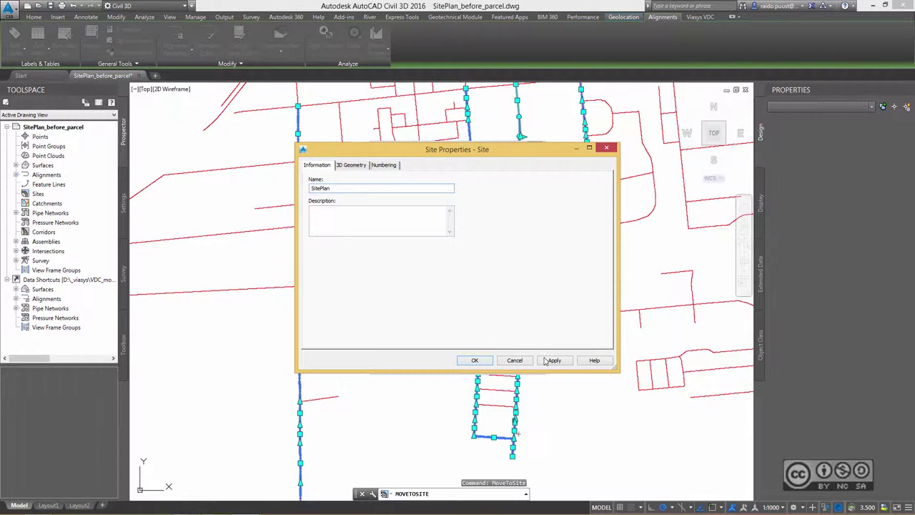
pyautogui.click(475, 360)
pyautogui.click(380, 353)
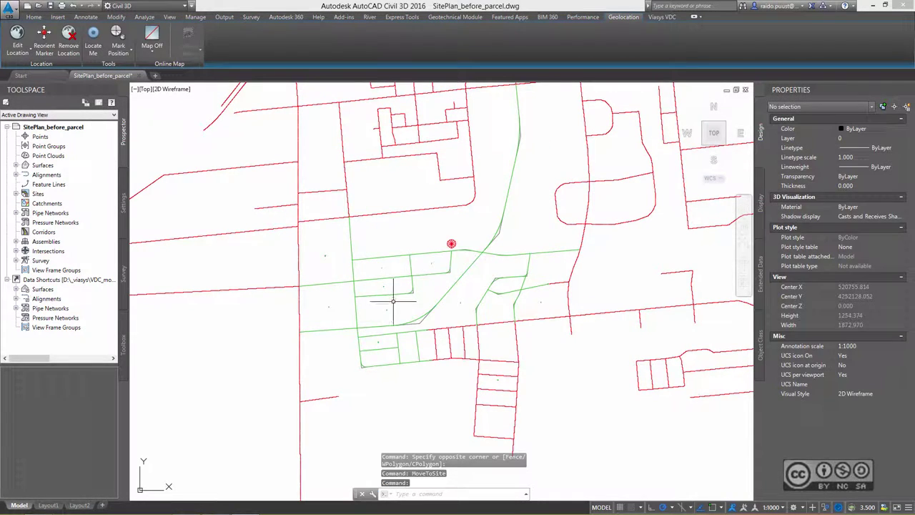
# Zoom to the parcels and read parcel 2's area and perimeter in Properties.
pyautogui.scroll(2, 368, 261)
pyautogui.scroll(2, 368, 266)
pyautogui.scroll(1, 364, 255)
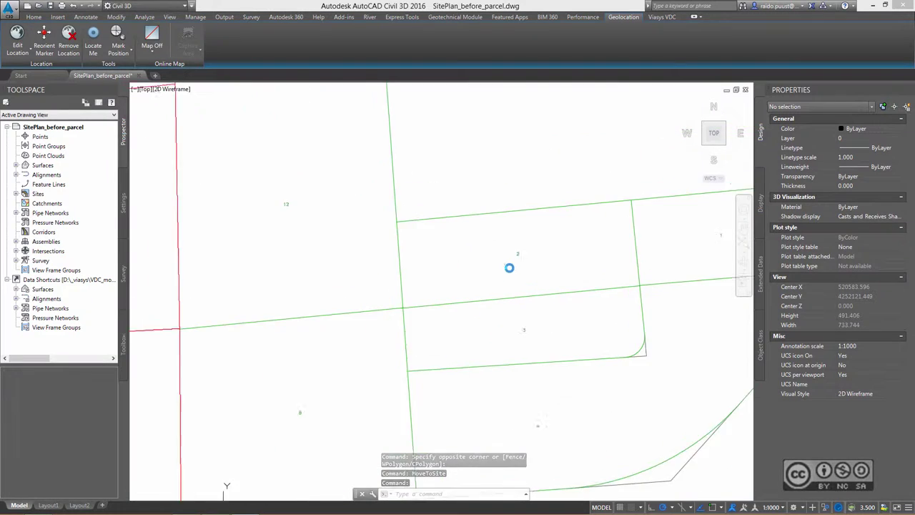
pyautogui.moveTo(538, 256); pyautogui.dragTo(380, 266, button='middle')
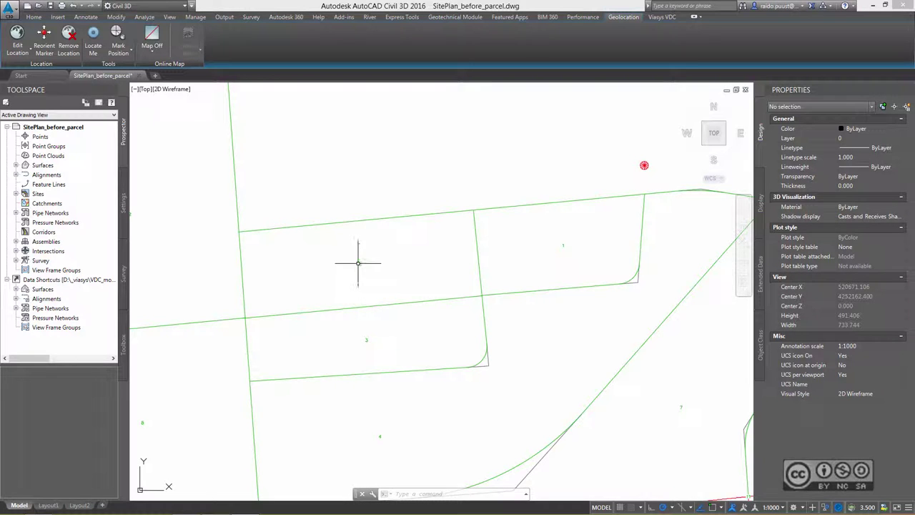
pyautogui.click(360, 263)
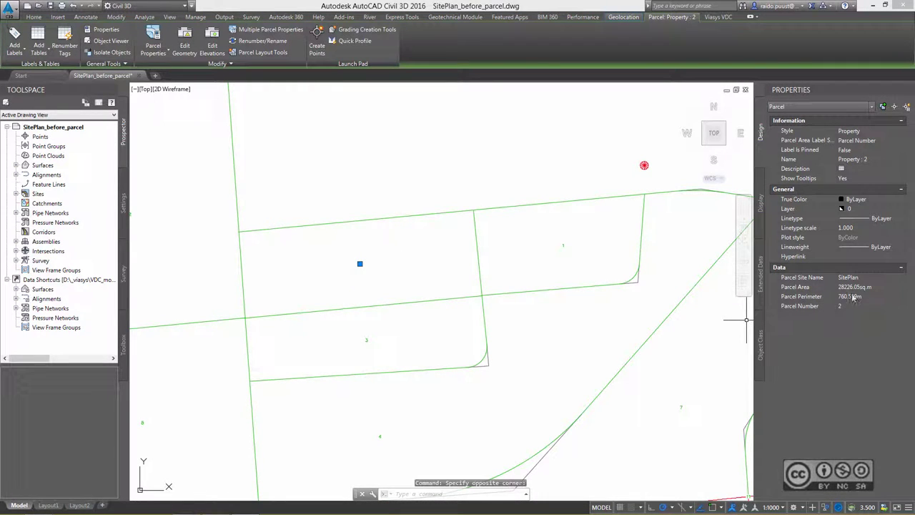
pyautogui.press('Escape')
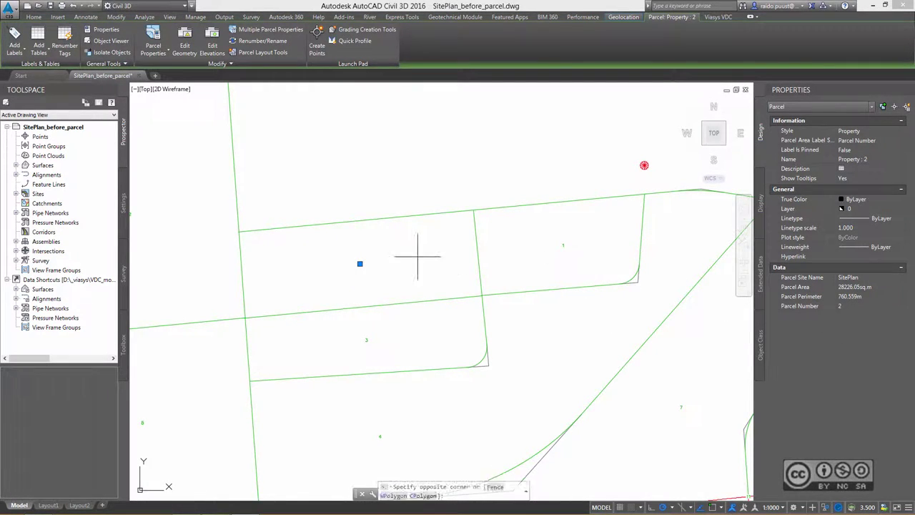
pyautogui.click(411, 264)
pyautogui.press('Escape')
pyautogui.scroll(-5, 423, 272)
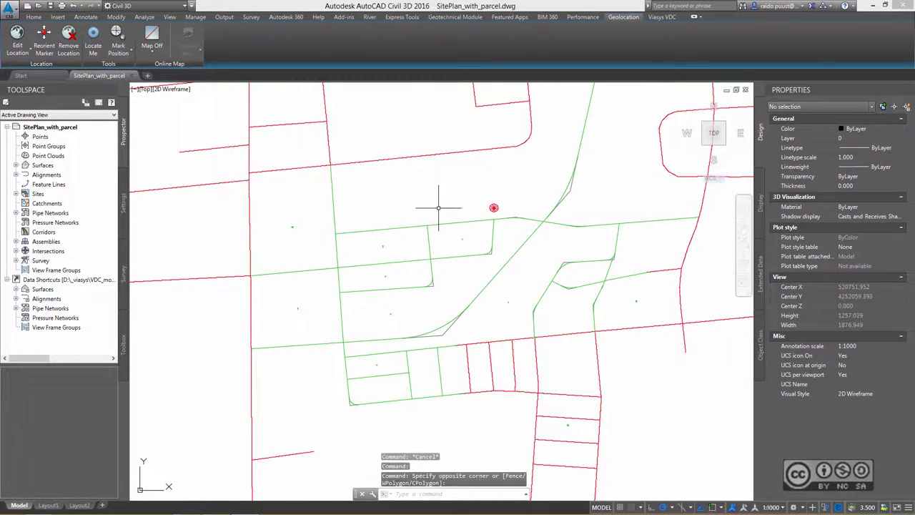
# Start Create Right of Way and select the eight parcels to inset.
pyautogui.click(36, 17)
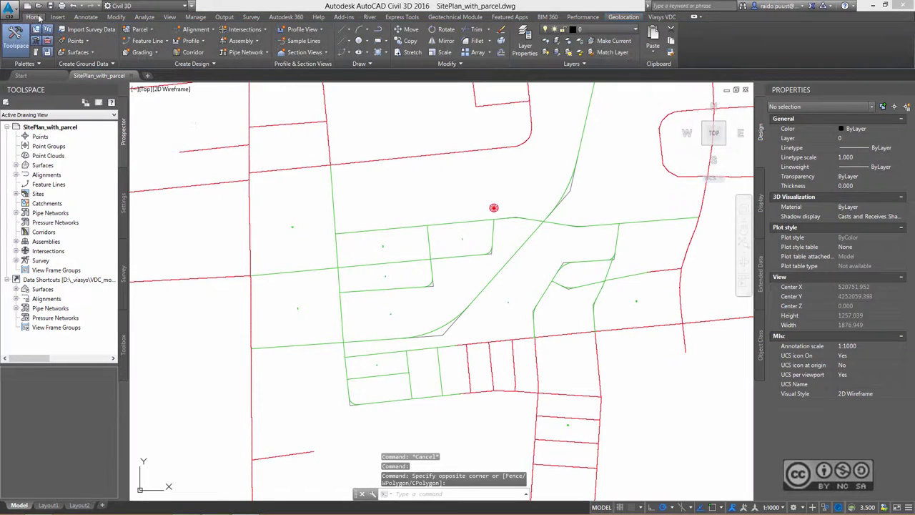
pyautogui.click(140, 29)
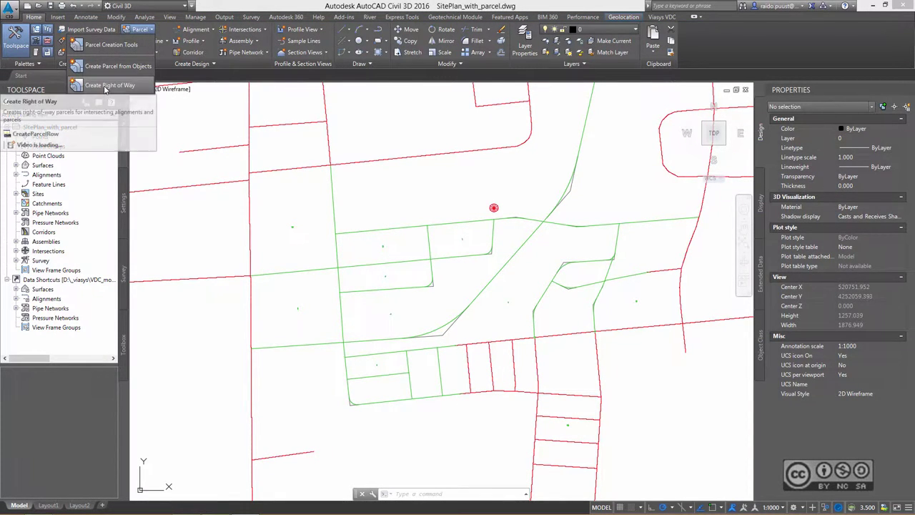
pyautogui.click(108, 85)
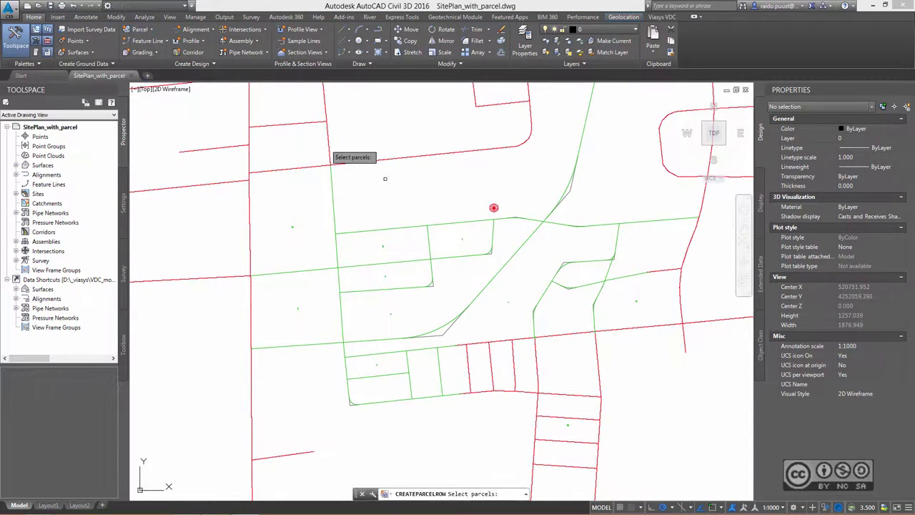
pyautogui.click(291, 226)
pyautogui.click(383, 245)
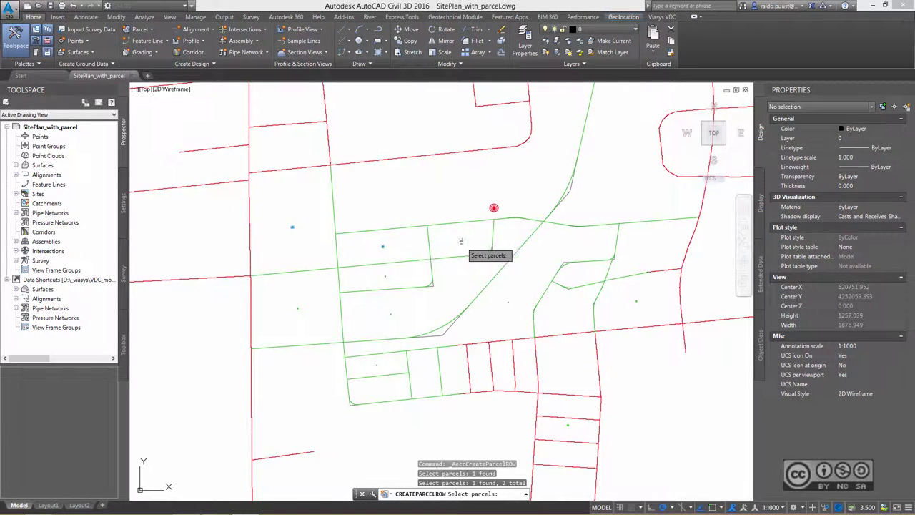
pyautogui.click(461, 241)
pyautogui.click(385, 275)
pyautogui.click(298, 309)
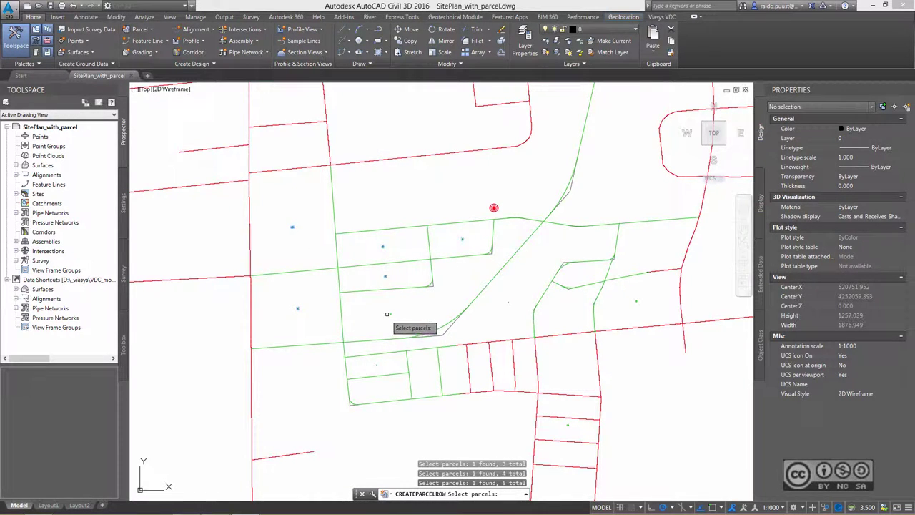
pyautogui.click(387, 314)
pyautogui.click(377, 366)
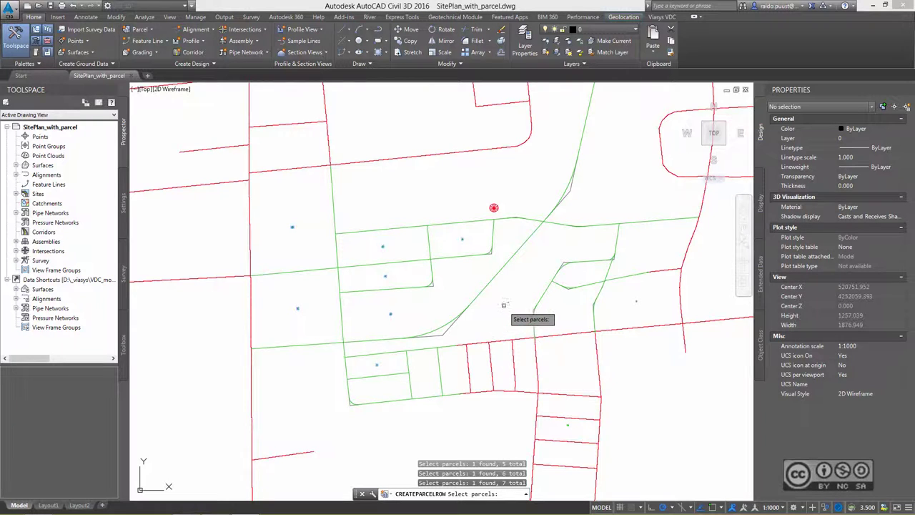
pyautogui.click(514, 321)
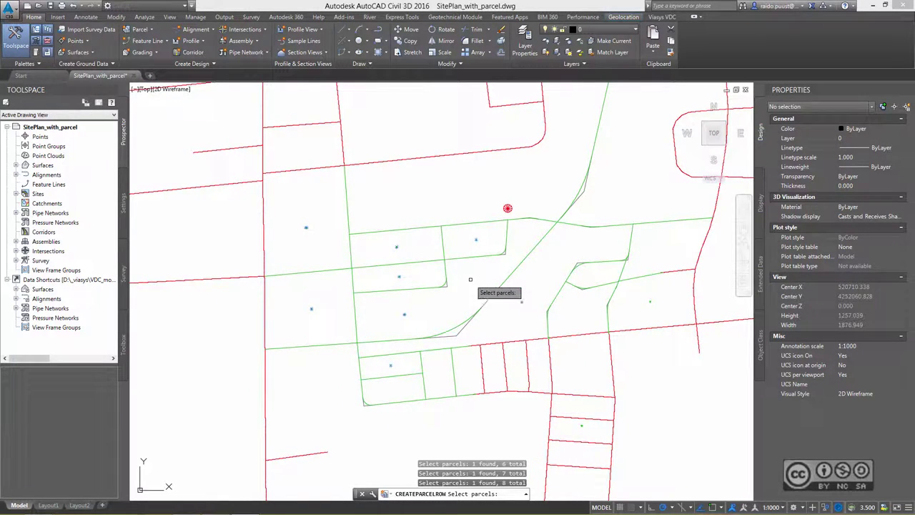
# Create the right-of-way with a 10 m alignment offset and 10 m boundary and intersection fillets.
pyautogui.press('Return')
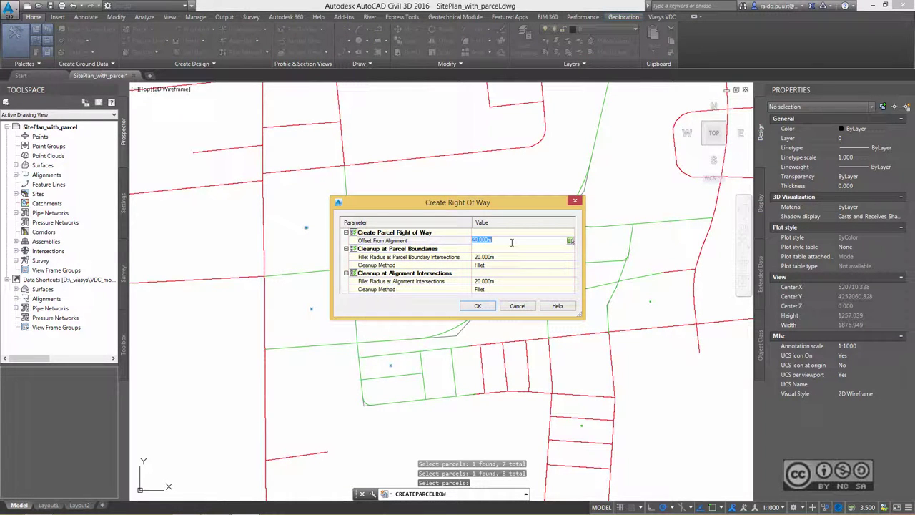
pyautogui.click(512, 256)
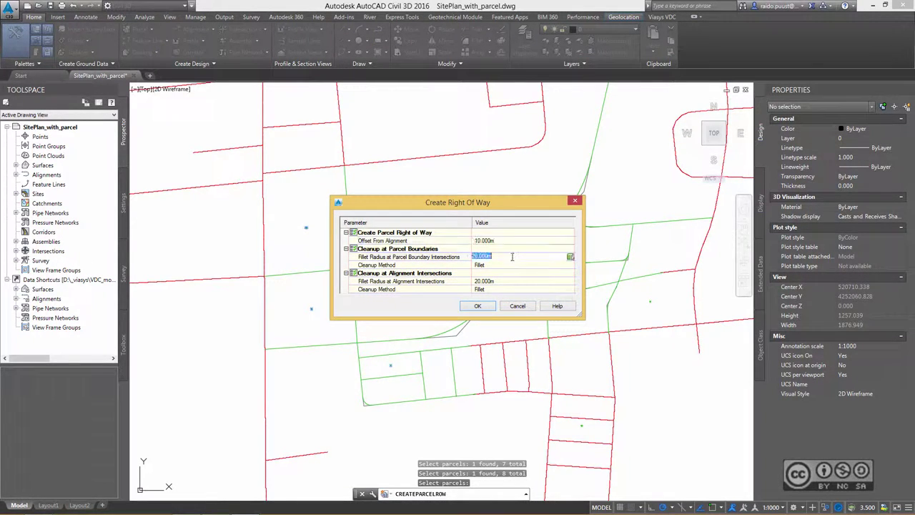
pyautogui.write('10')
pyautogui.click(508, 281)
pyautogui.write('10')
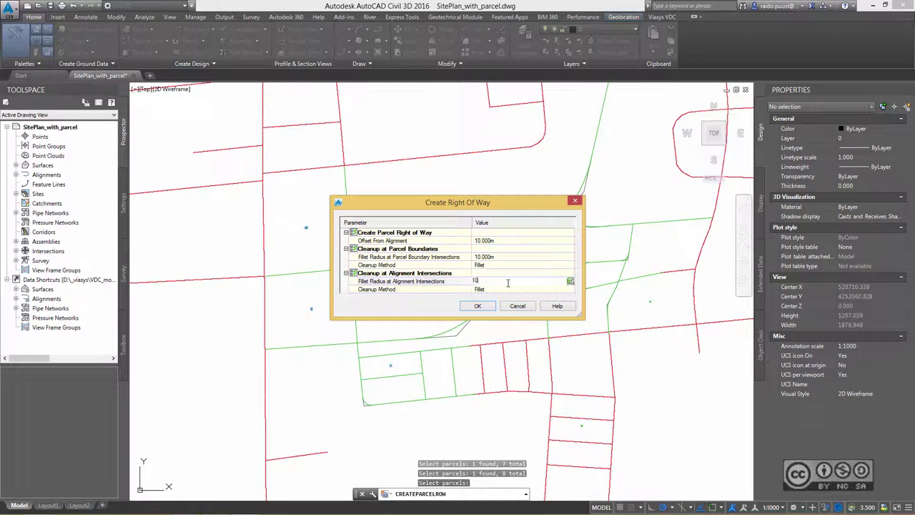
pyautogui.press('Return')
pyautogui.click(476, 306)
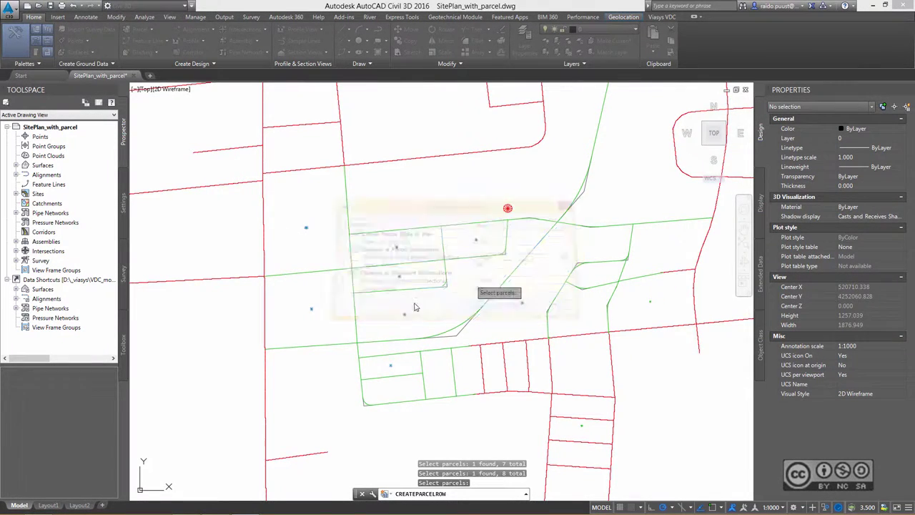
# Select the resulting Property : 2 parcel to check its new right-of-way boundary.
pyautogui.scroll(4, 367, 245)
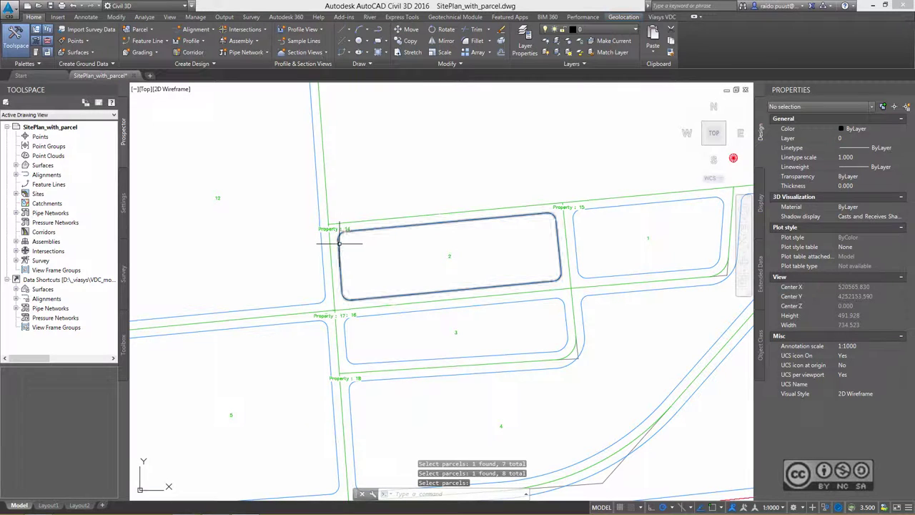
pyautogui.click(476, 221)
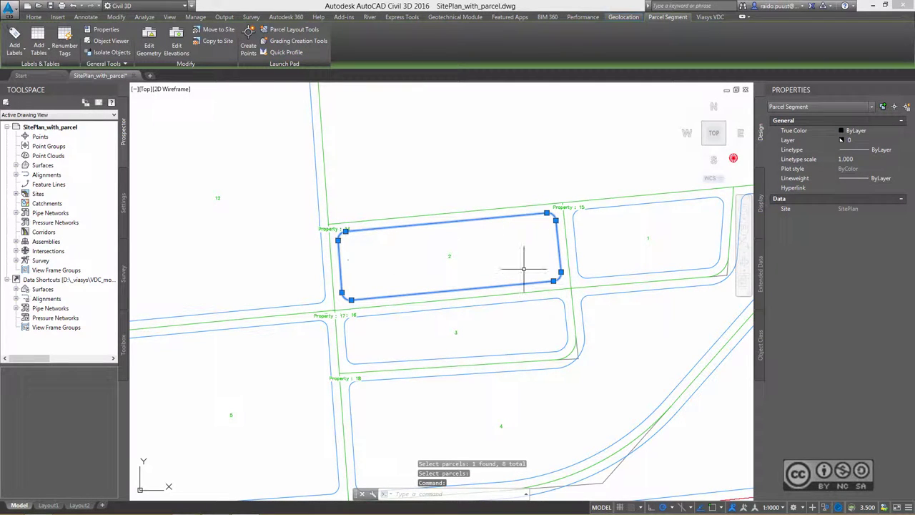
pyautogui.press('Escape')
pyautogui.click(490, 258)
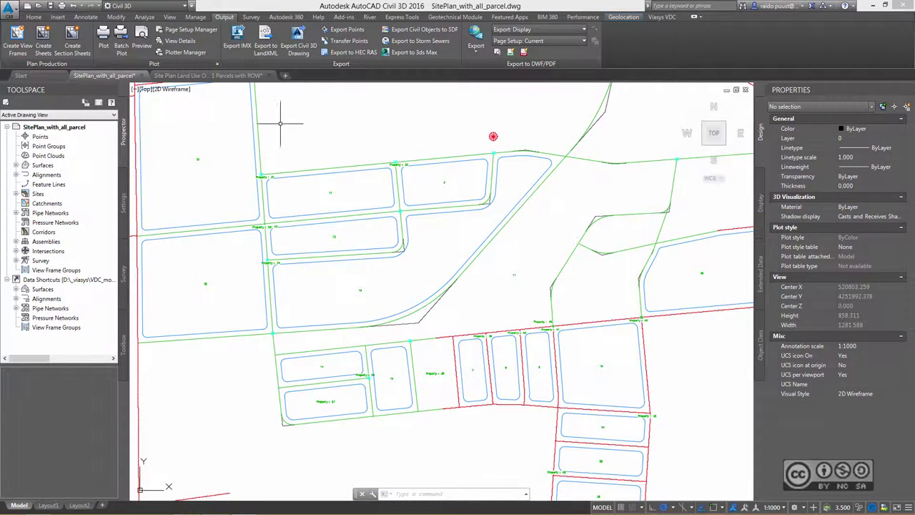
# Export the Parcels with ROW drawing's civil objects to SDF using the UTM83-10 coordinate system.
pyautogui.click(183, 76)
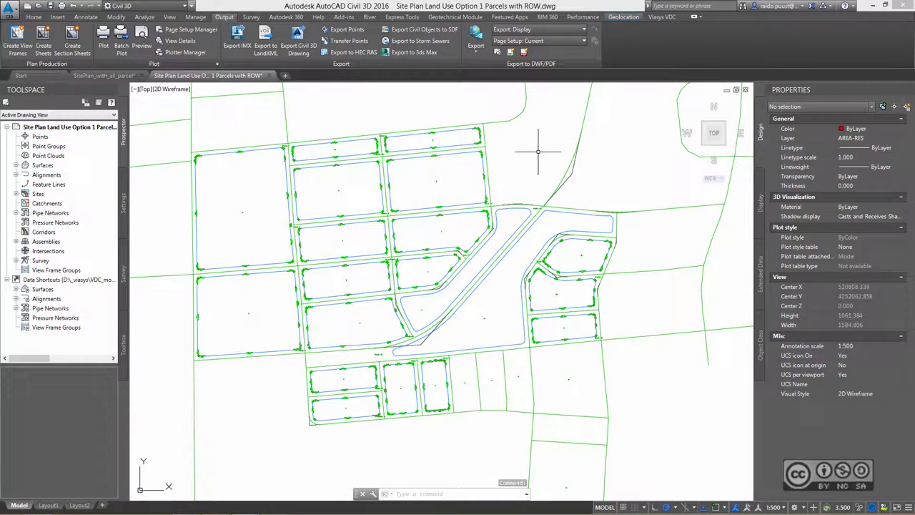
pyautogui.moveTo(420, 29)
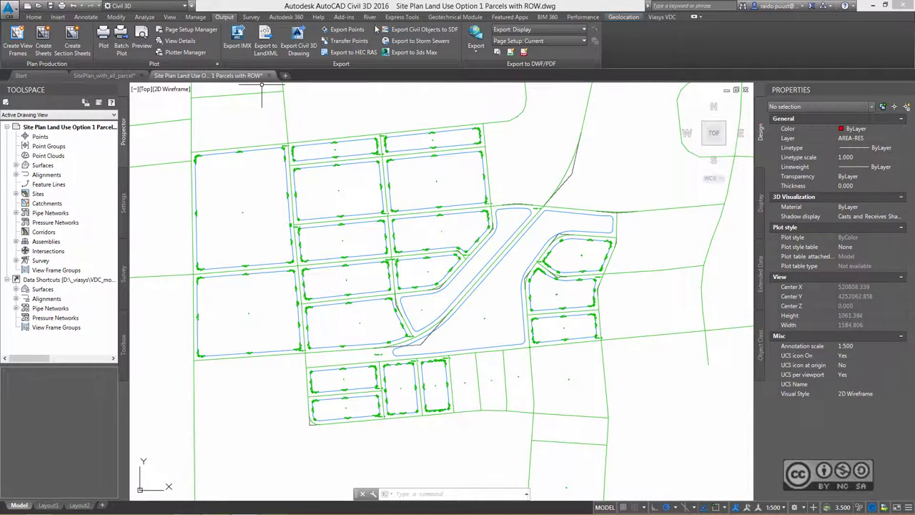
pyautogui.click(449, 30)
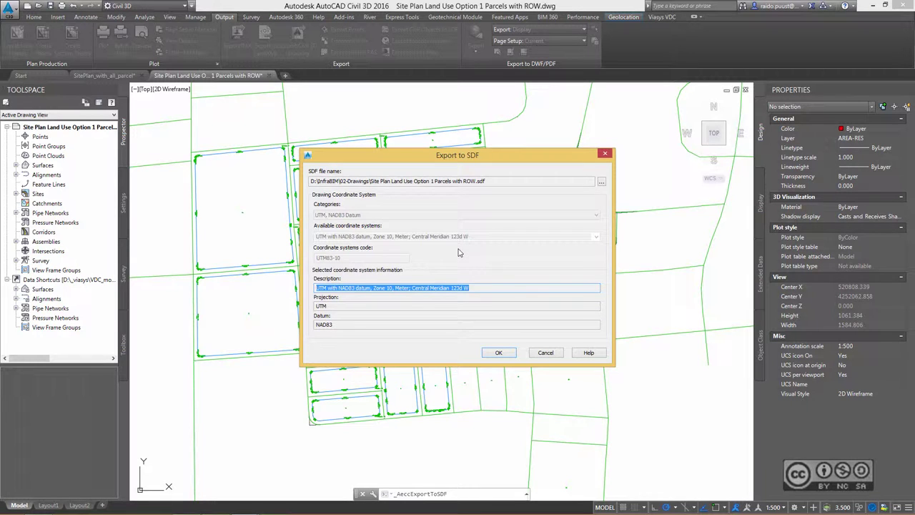
pyautogui.click(497, 353)
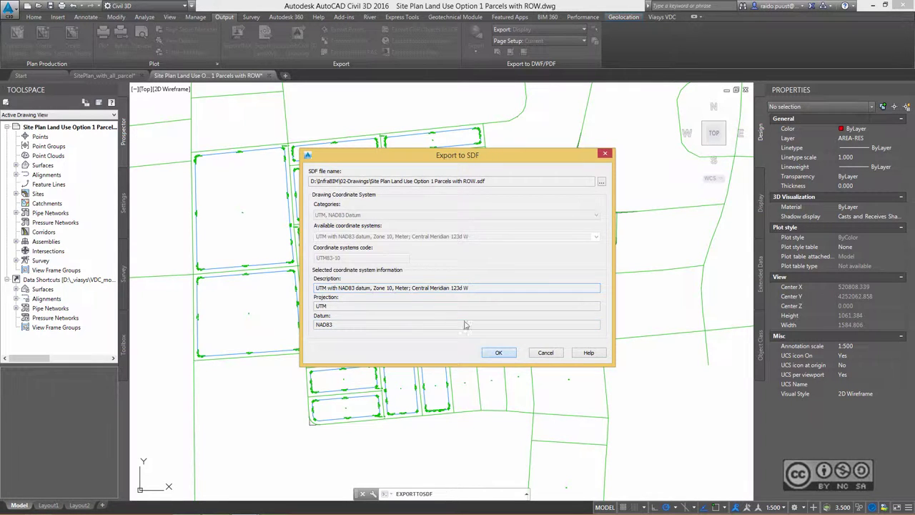
pyautogui.moveTo(419, 177)
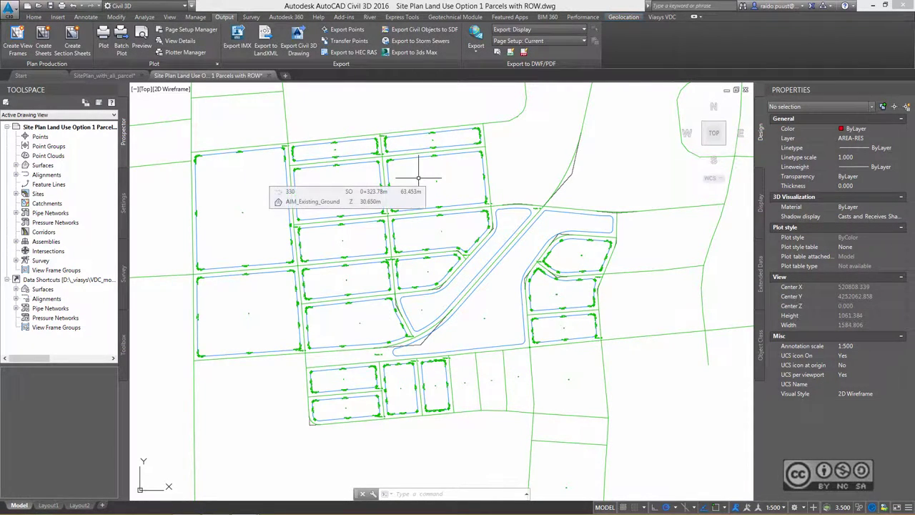
pyautogui.click(544, 157)
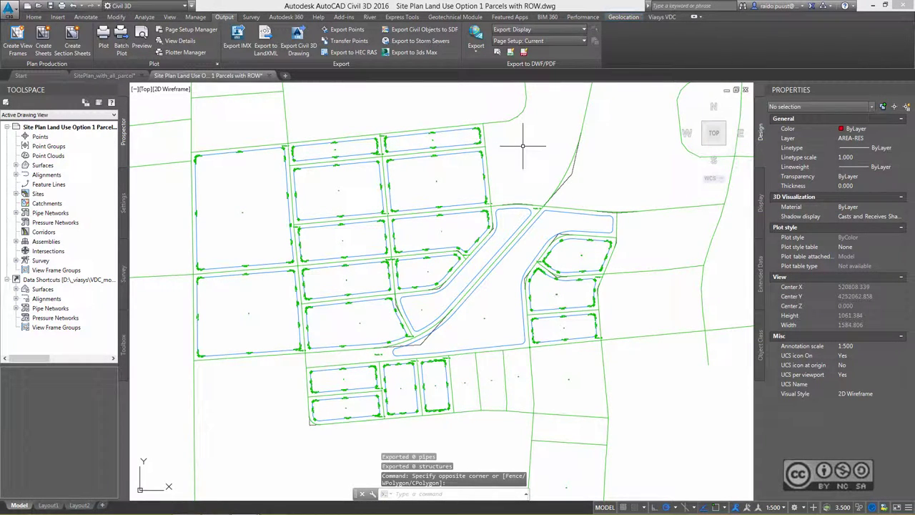
pyautogui.click(607, 168)
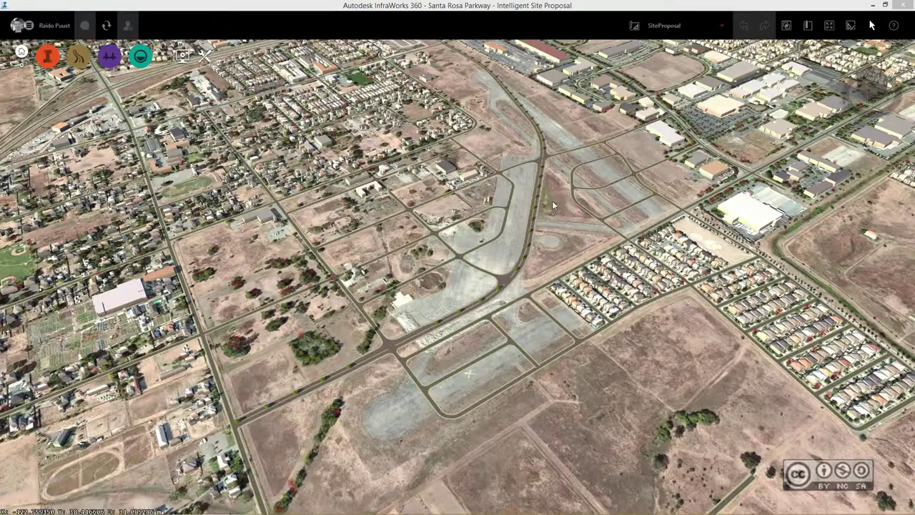
# Add Site Plan Civil 3D Parcels.sdf from D:\InfraBIM\02-Drawings as an SDF data source.
pyautogui.click(48, 58)
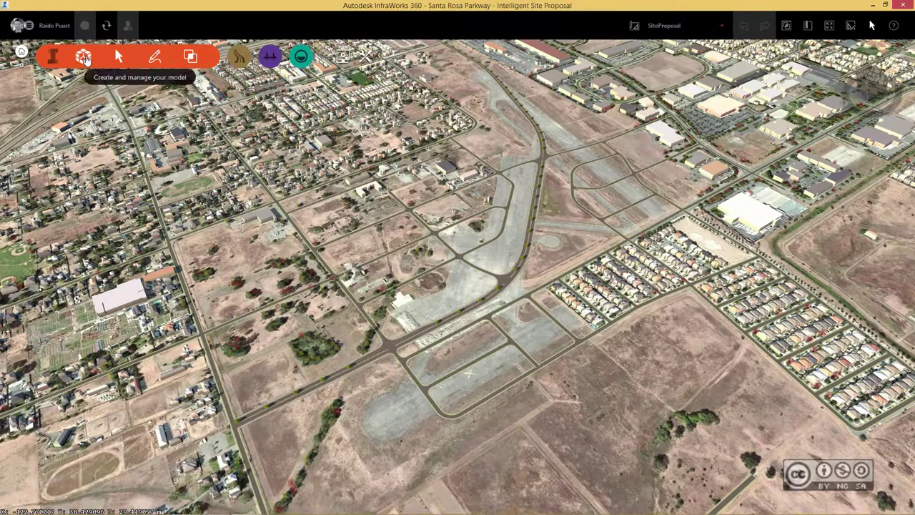
pyautogui.click(83, 57)
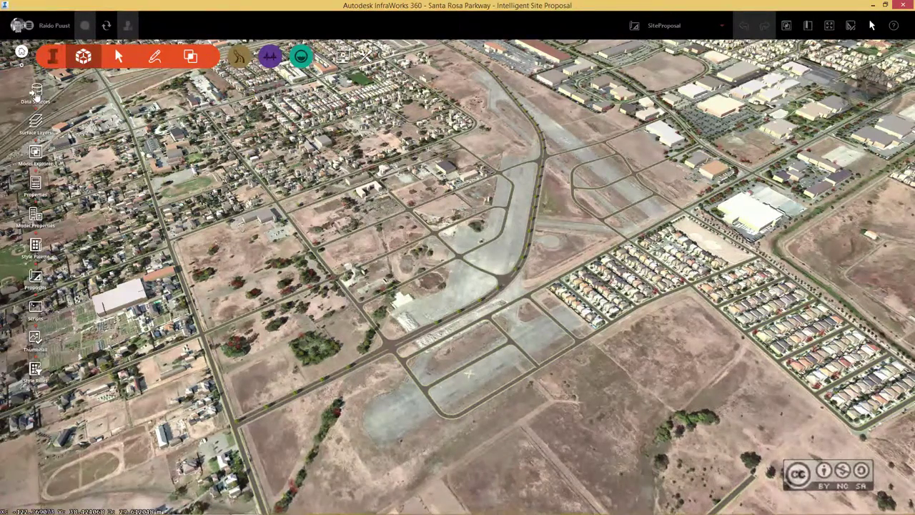
pyautogui.click(35, 93)
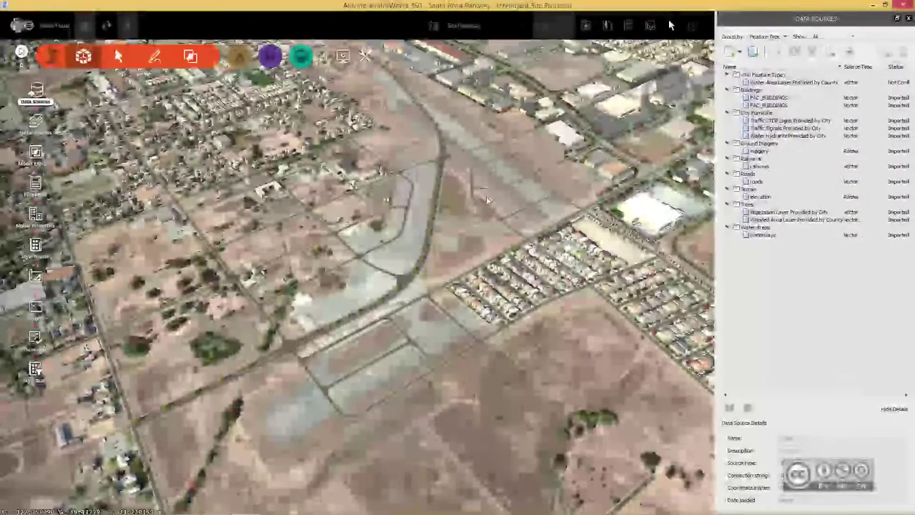
pyautogui.click(740, 53)
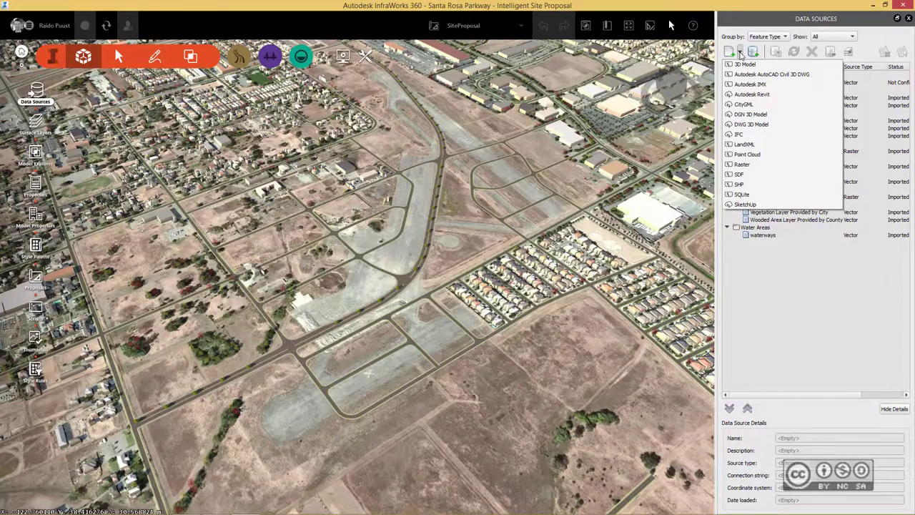
pyautogui.click(741, 174)
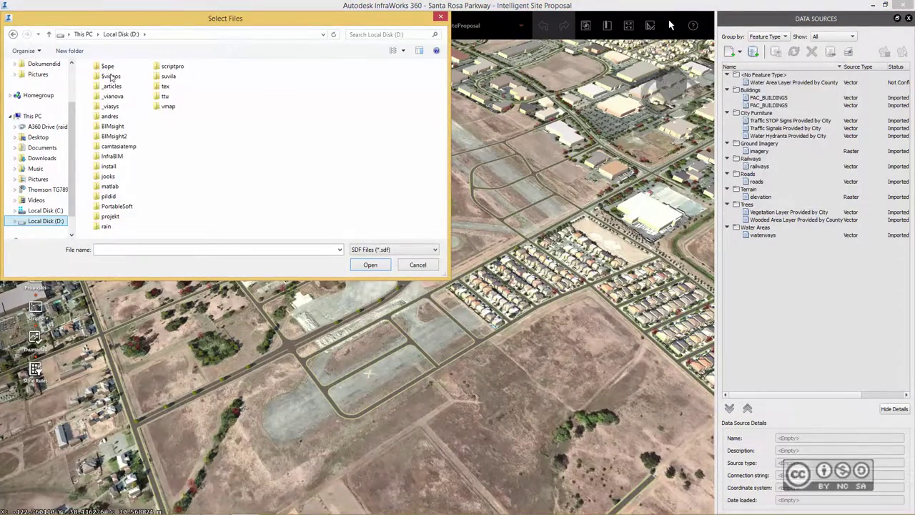
pyautogui.doubleClick(112, 156)
pyautogui.doubleClick(113, 160)
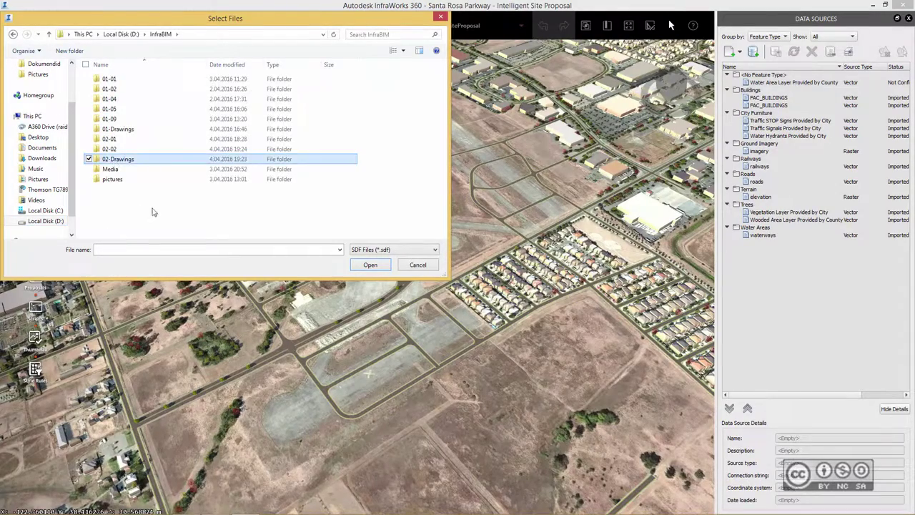
pyautogui.press('Down')
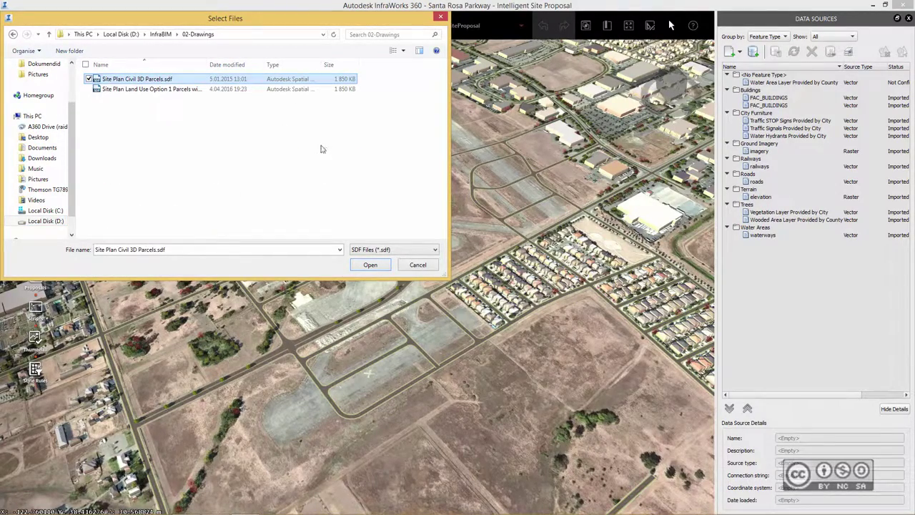
pyautogui.click(370, 265)
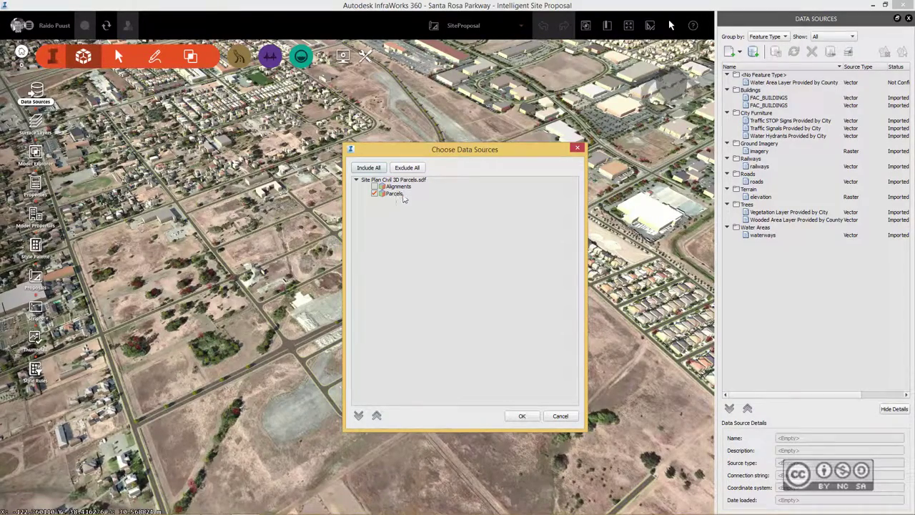
# Import the Parcels layer and configure its feature type as Coverage Areas.
pyautogui.click(522, 418)
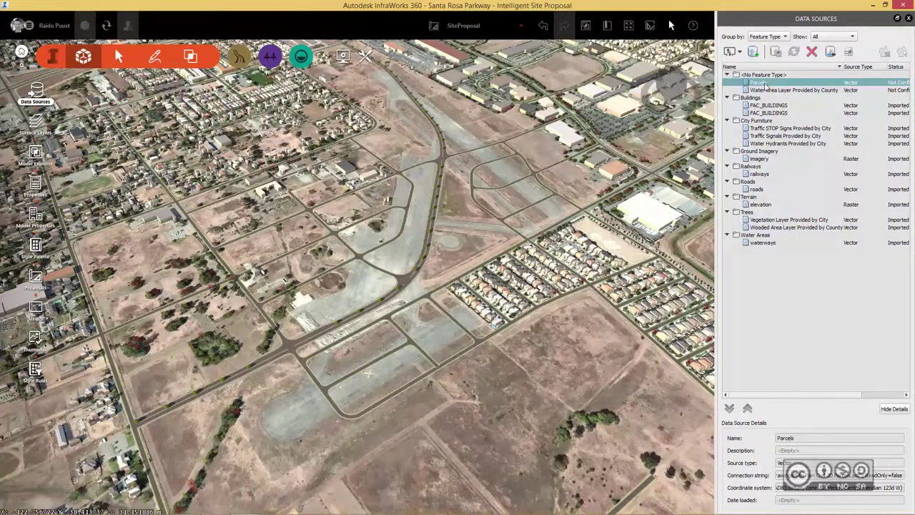
pyautogui.rightClick(766, 84)
pyautogui.click(790, 88)
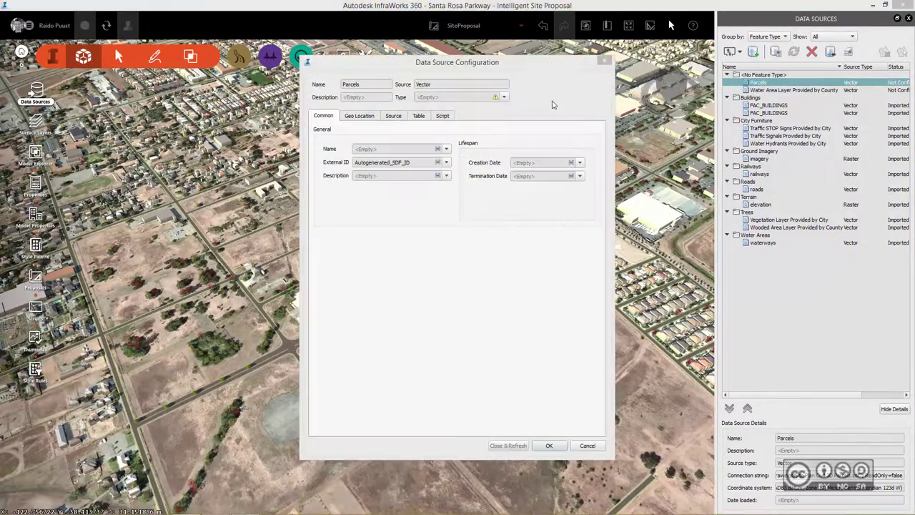
pyautogui.click(504, 97)
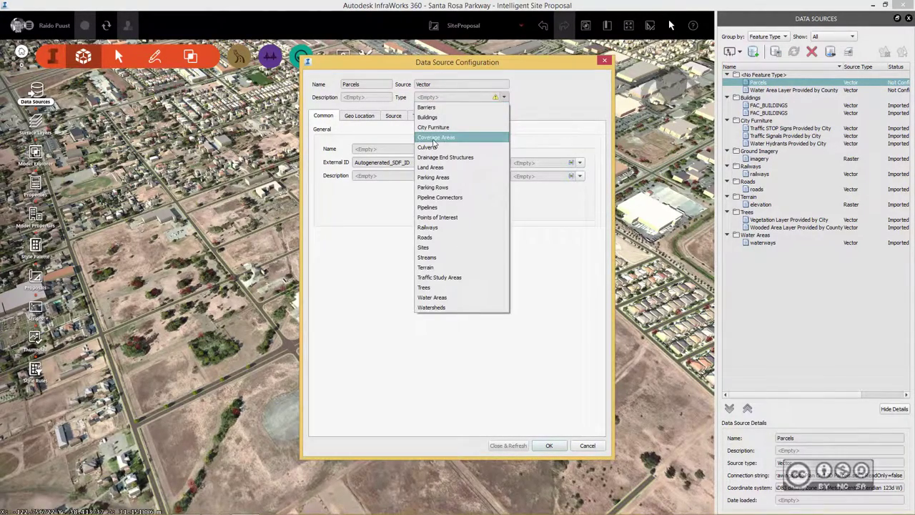
pyautogui.click(435, 137)
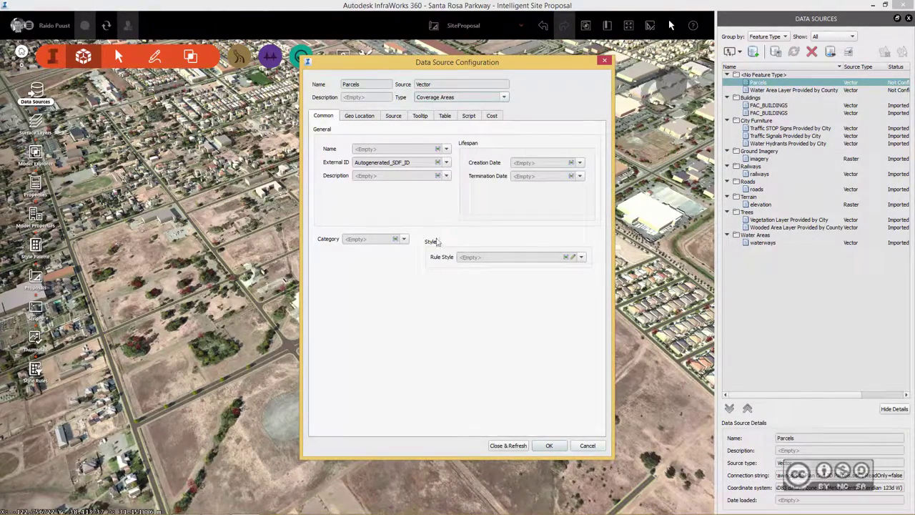
# Style the parcels with Material/Land Cover/Tall Grass and apply with Close & Refresh.
pyautogui.click(574, 258)
pyautogui.click(316, 204)
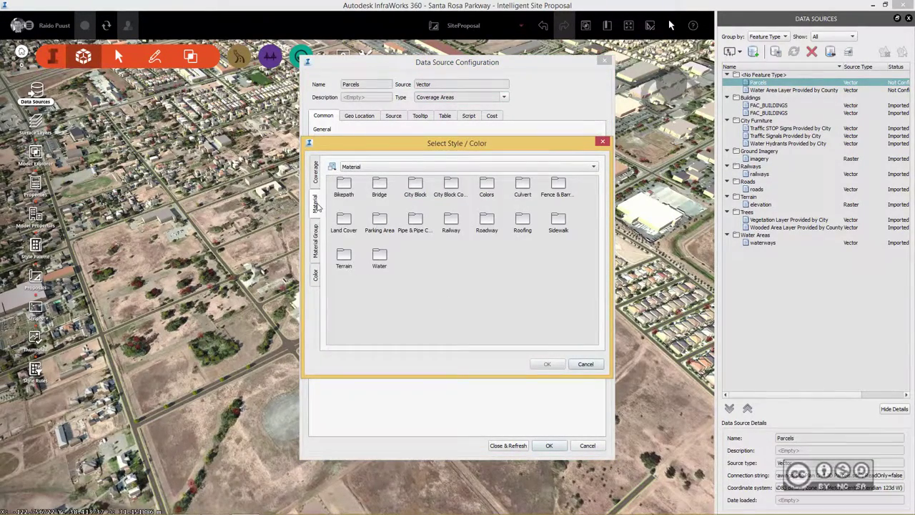
pyautogui.doubleClick(344, 218)
pyautogui.click(489, 264)
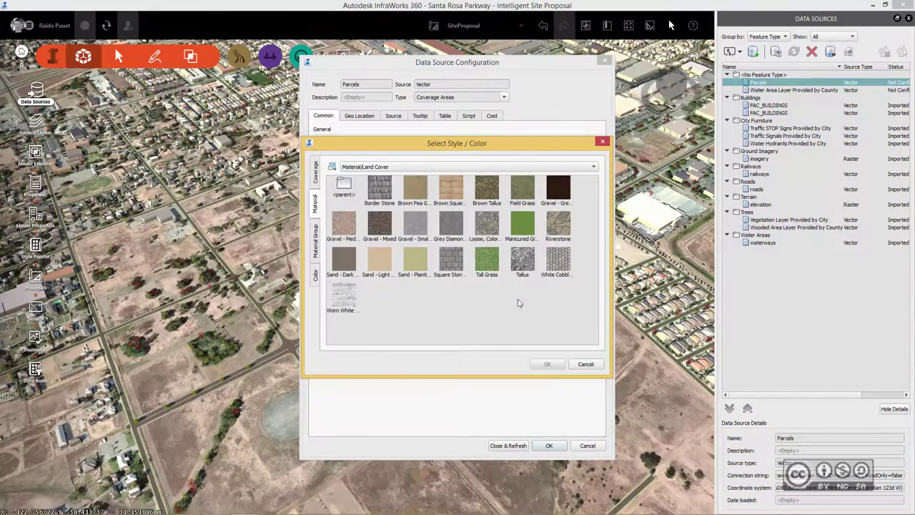
pyautogui.click(547, 364)
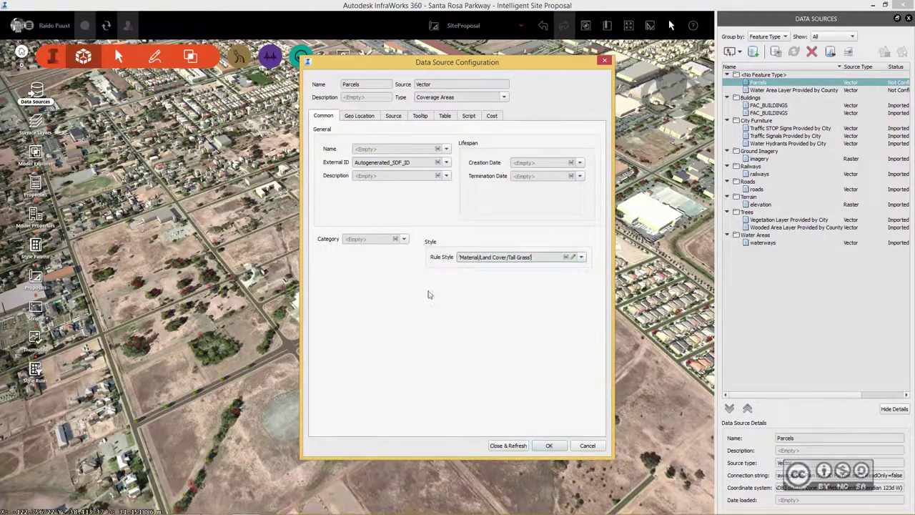
pyautogui.click(394, 117)
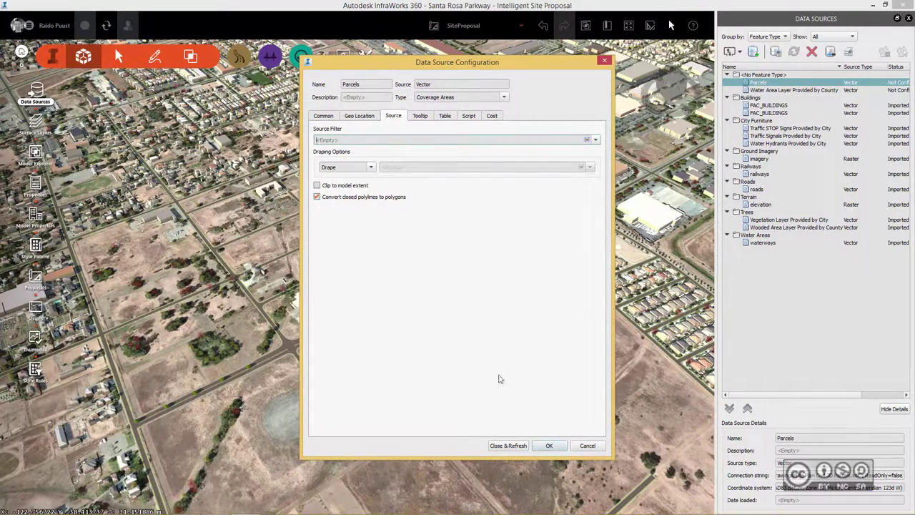
pyautogui.click(508, 445)
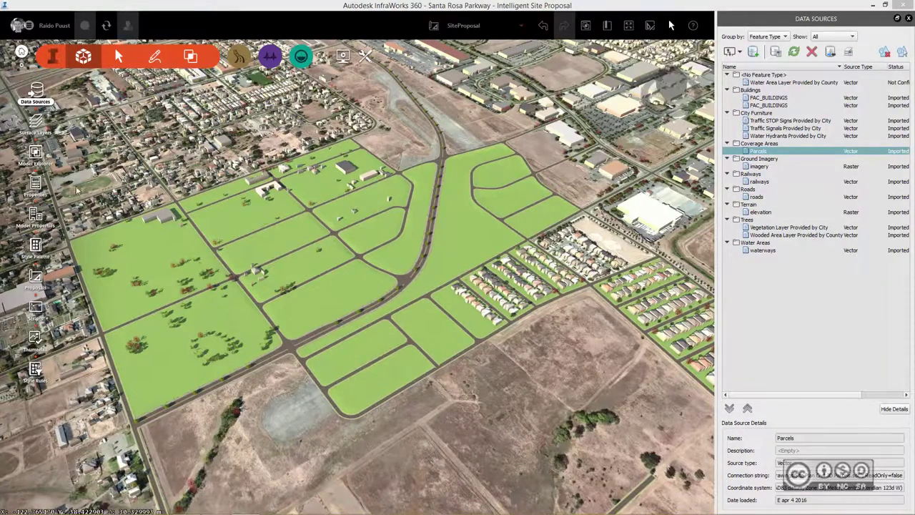
# Colour the large left parcel blue and the narrow top parcel light blue from Material > Colors.
pyautogui.click(35, 246)
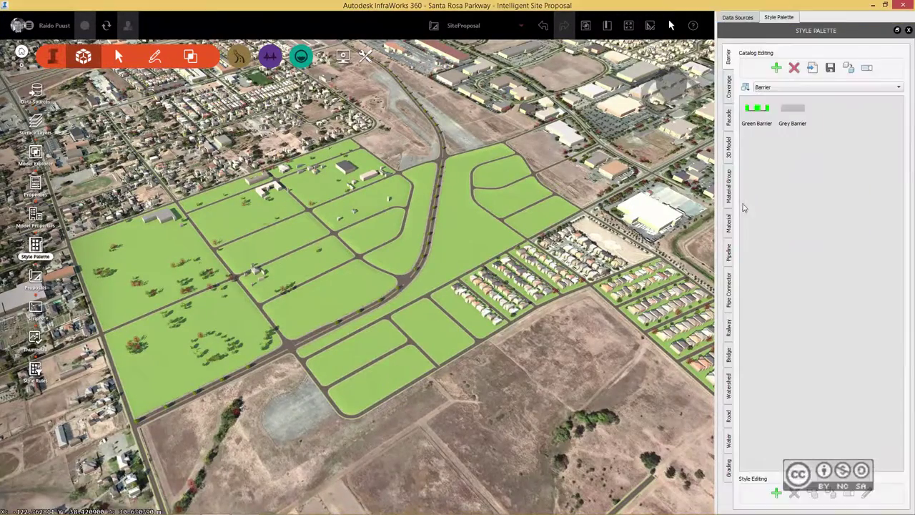
pyautogui.click(728, 223)
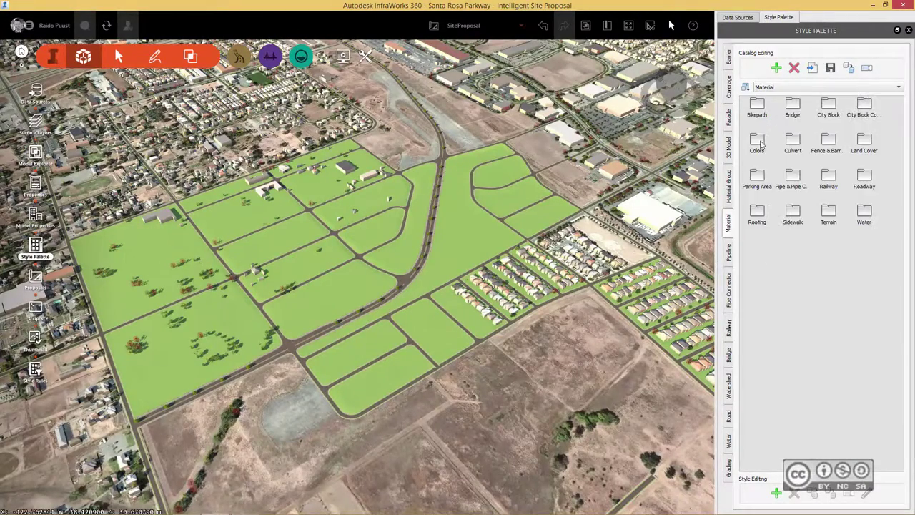
pyautogui.doubleClick(757, 142)
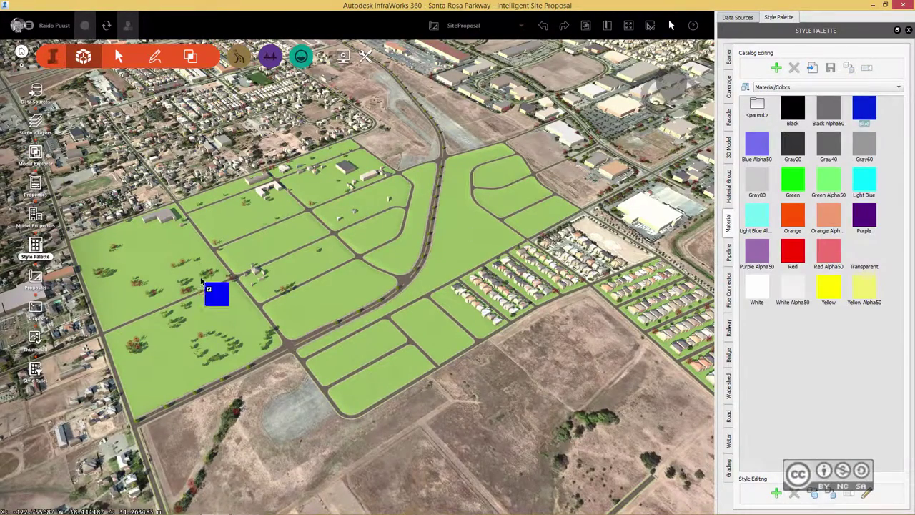
pyautogui.moveTo(500, 221); pyautogui.dragTo(132, 276)
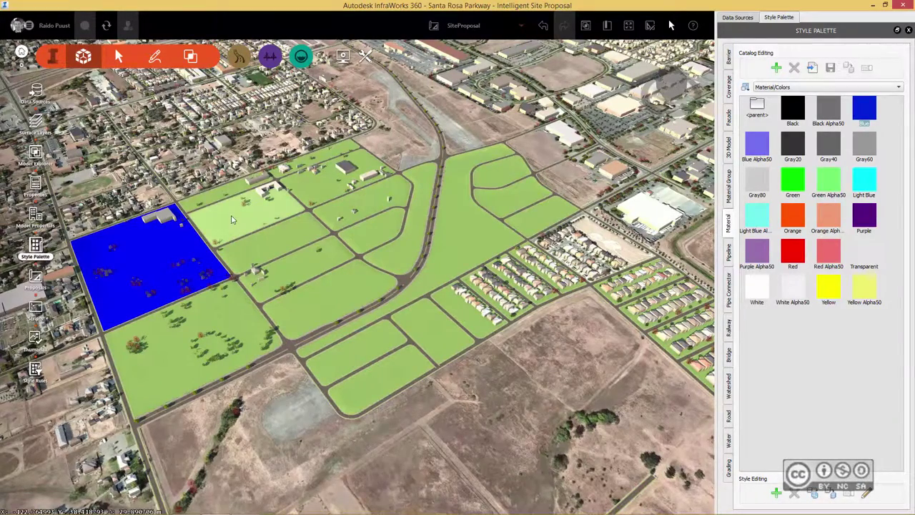
pyautogui.moveTo(864, 179); pyautogui.dragTo(229, 223)
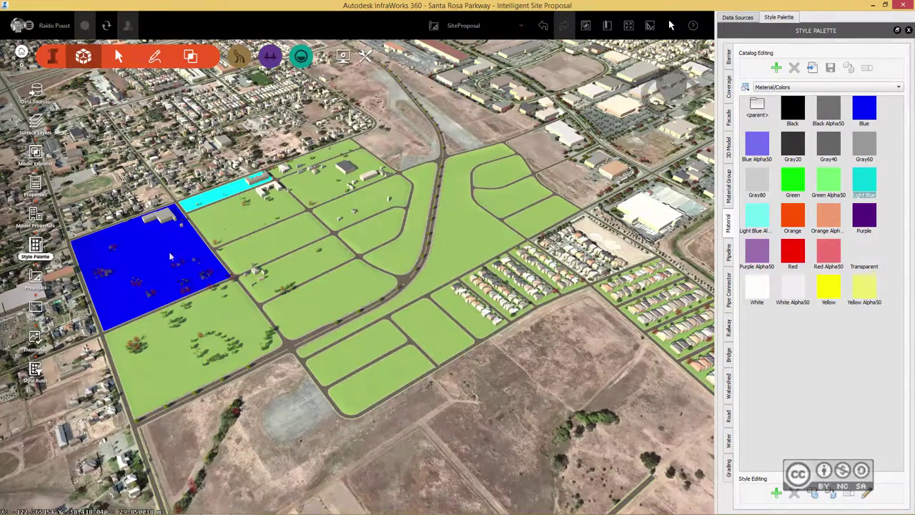
# Colour the remaining parcels green, orange, red and purple.
pyautogui.click(792, 179)
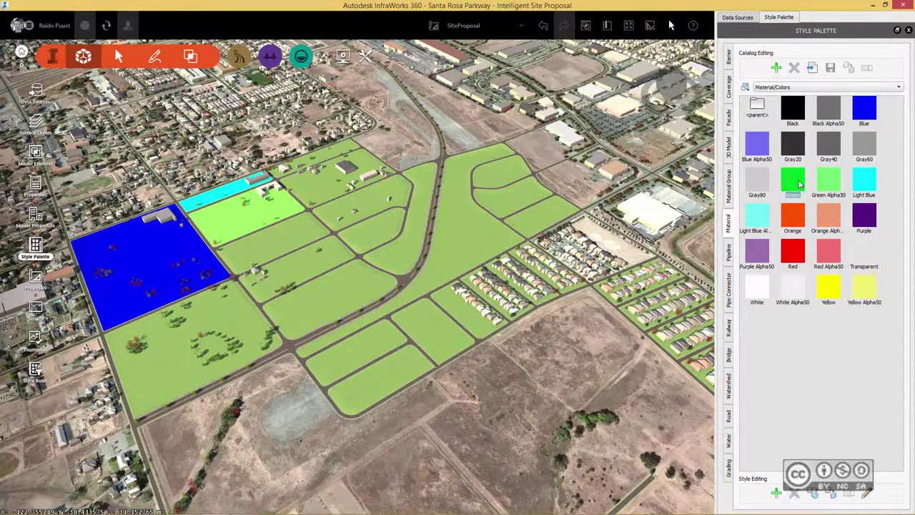
pyautogui.moveTo(830, 187); pyautogui.dragTo(286, 240)
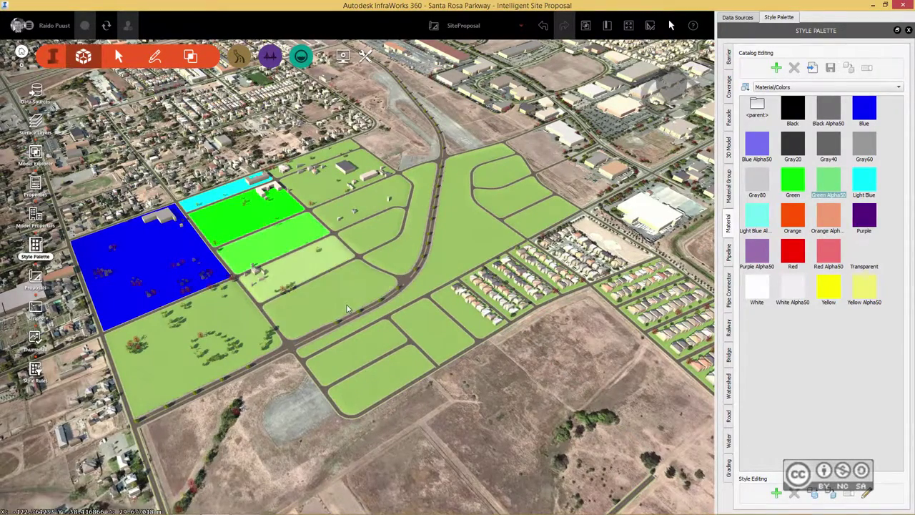
pyautogui.moveTo(348, 309); pyautogui.dragTo(353, 343)
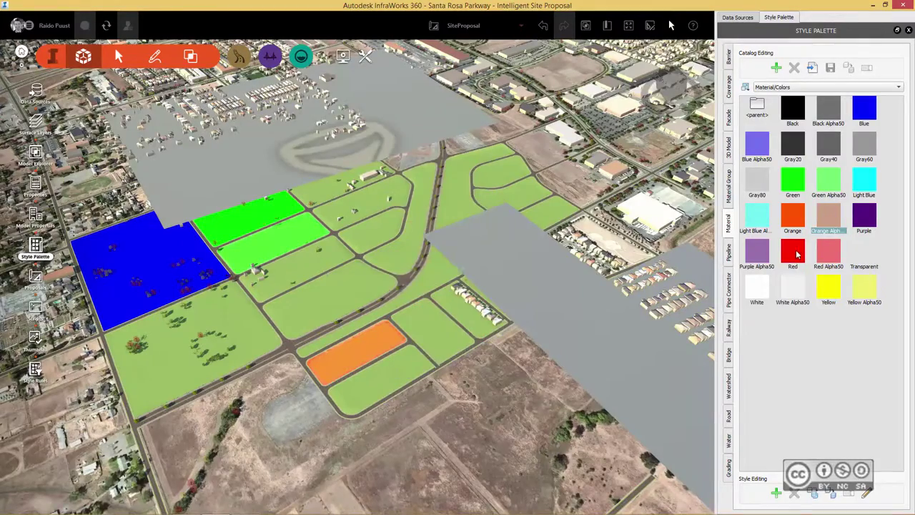
pyautogui.moveTo(794, 252); pyautogui.dragTo(379, 379)
pyautogui.moveTo(864, 216); pyautogui.dragTo(504, 173)
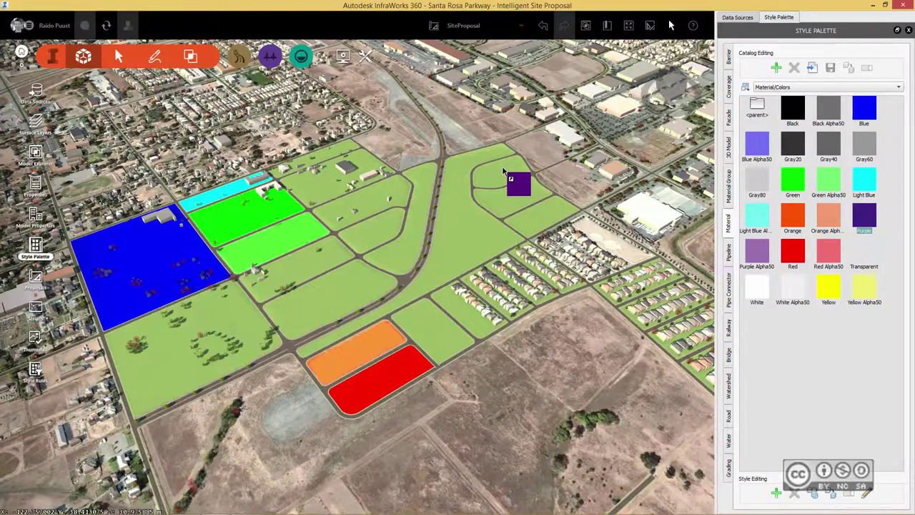
pyautogui.moveTo(863, 216); pyautogui.dragTo(518, 200)
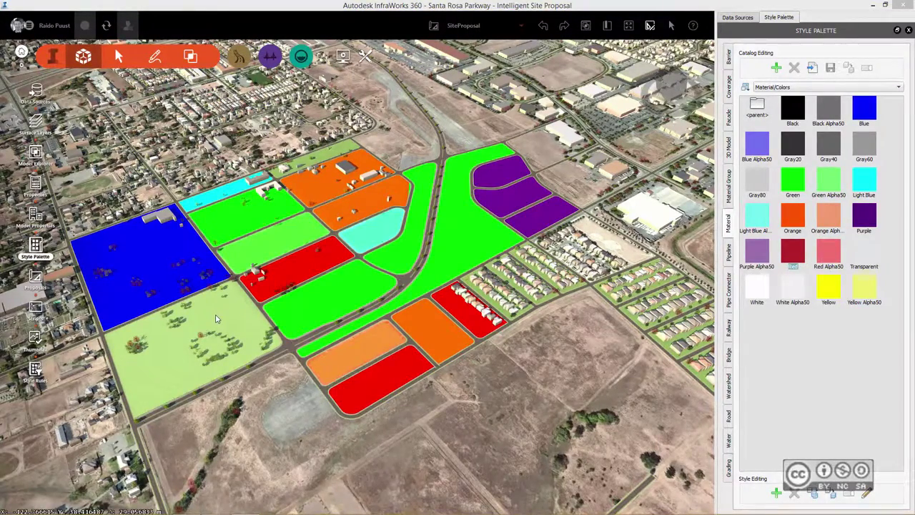
pyautogui.click(155, 58)
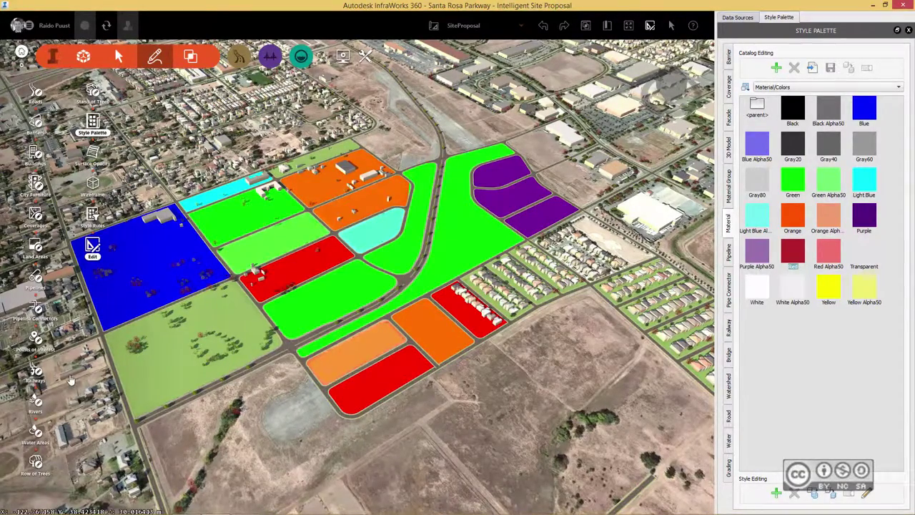
# Draw a small DefaultWater pond in the lower-left parcel and check its properties.
pyautogui.click(36, 434)
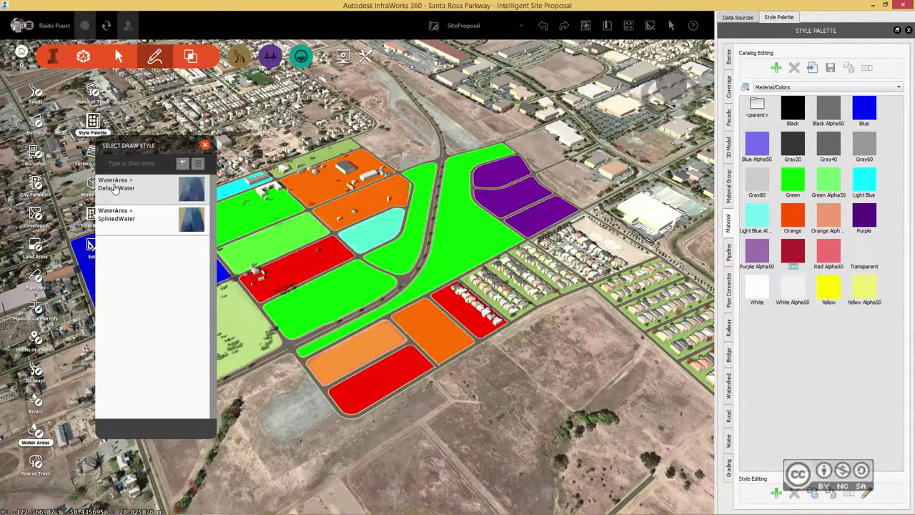
pyautogui.click(115, 187)
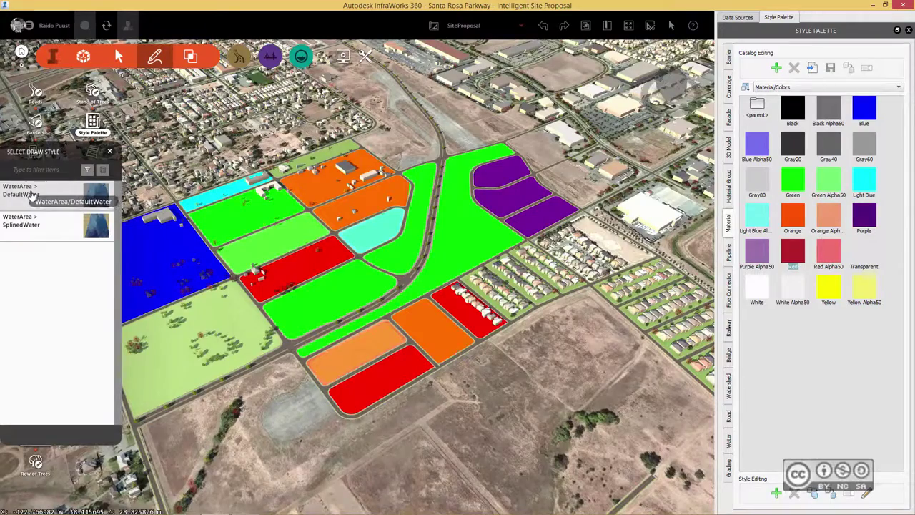
pyautogui.click(212, 332)
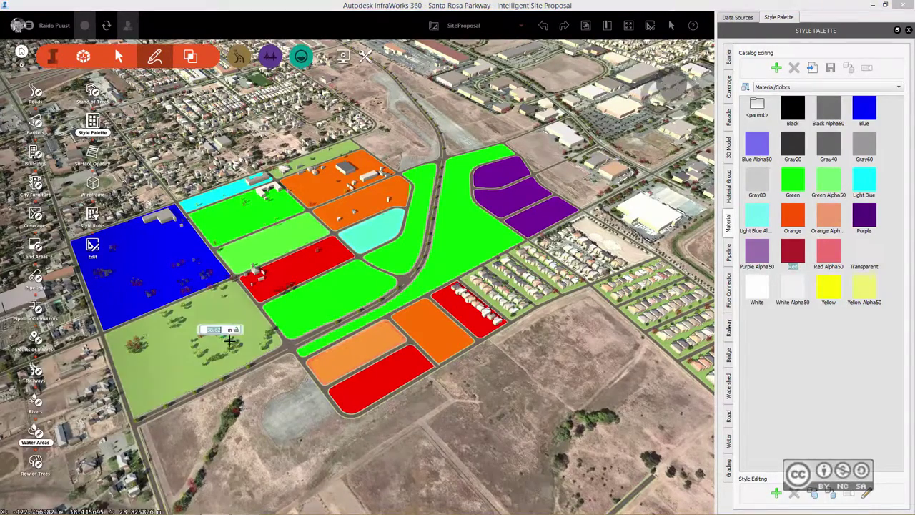
pyautogui.click(231, 350)
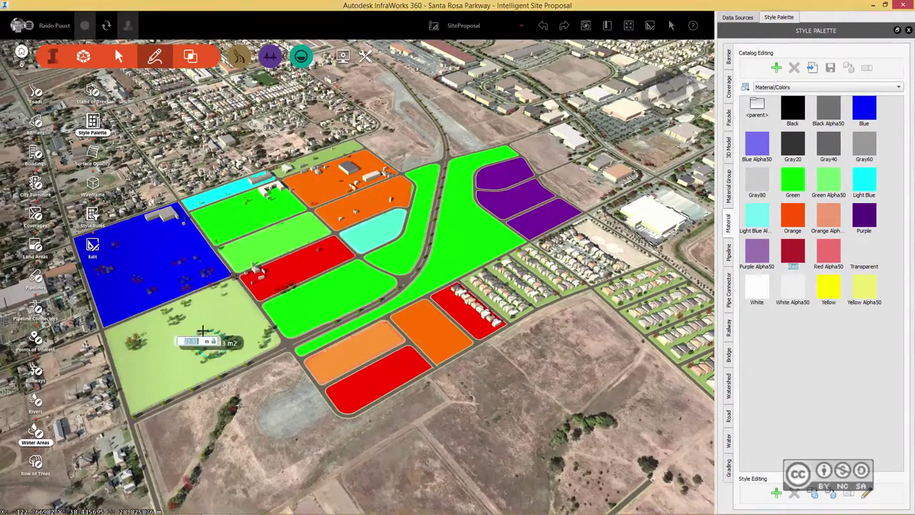
pyautogui.press('Return')
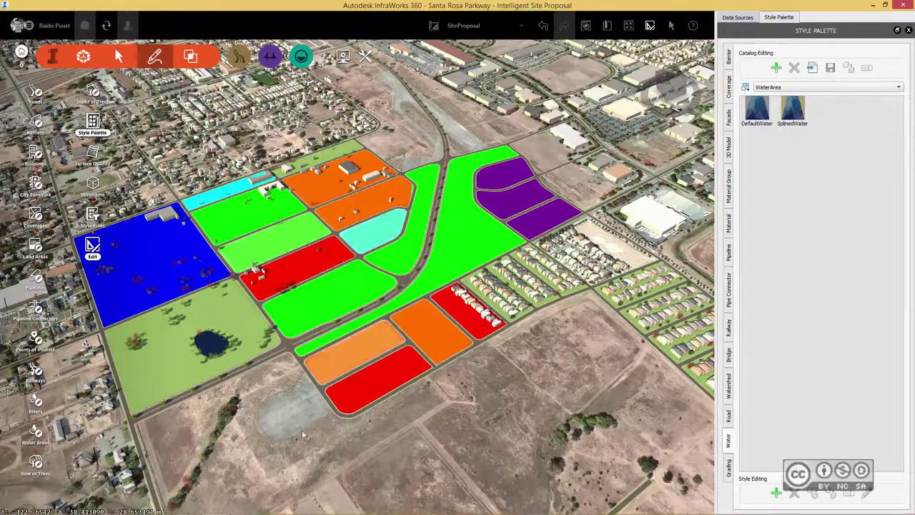
pyautogui.click(225, 346)
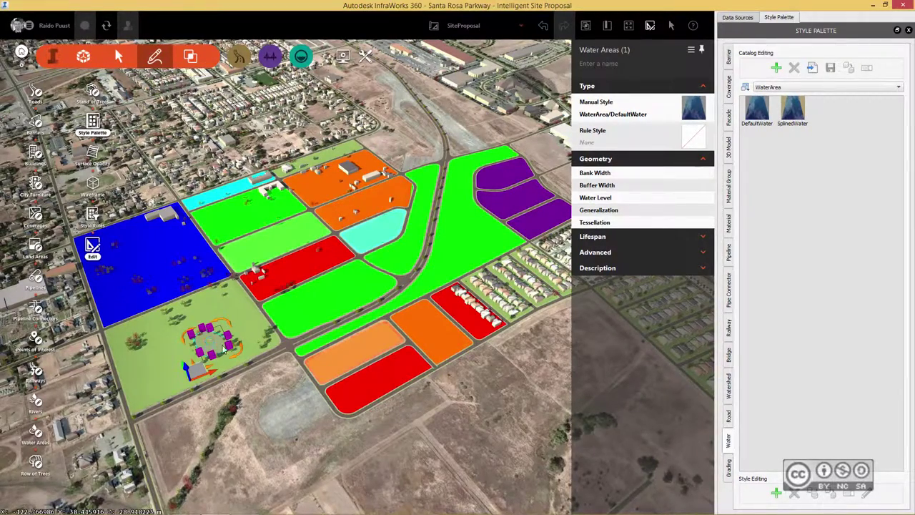
pyautogui.press('Escape')
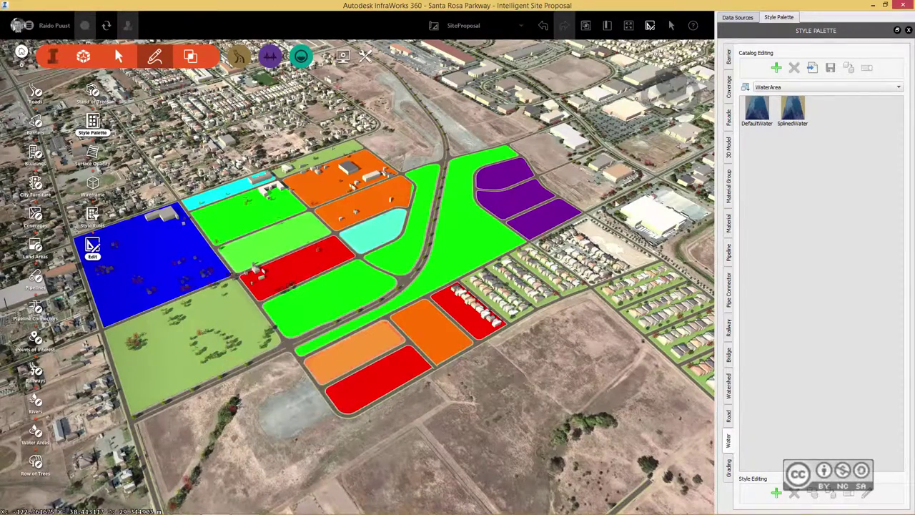
# Add Water Area Layer Provided by County.sdf as an SDF data source and open its configuration.
pyautogui.click(737, 18)
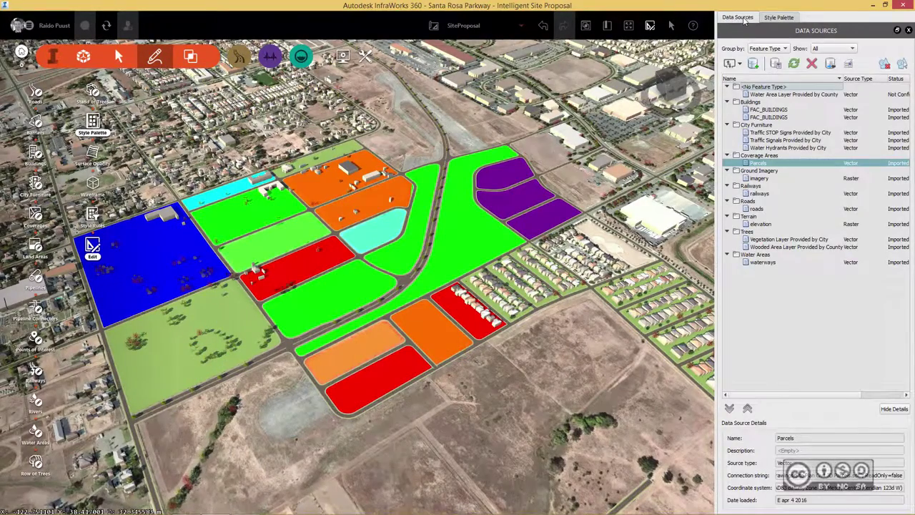
pyautogui.click(740, 65)
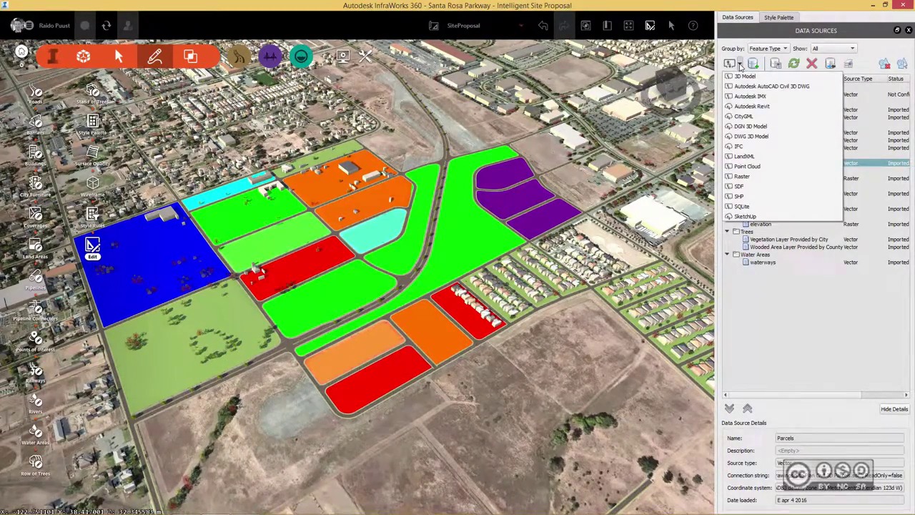
pyautogui.click(740, 187)
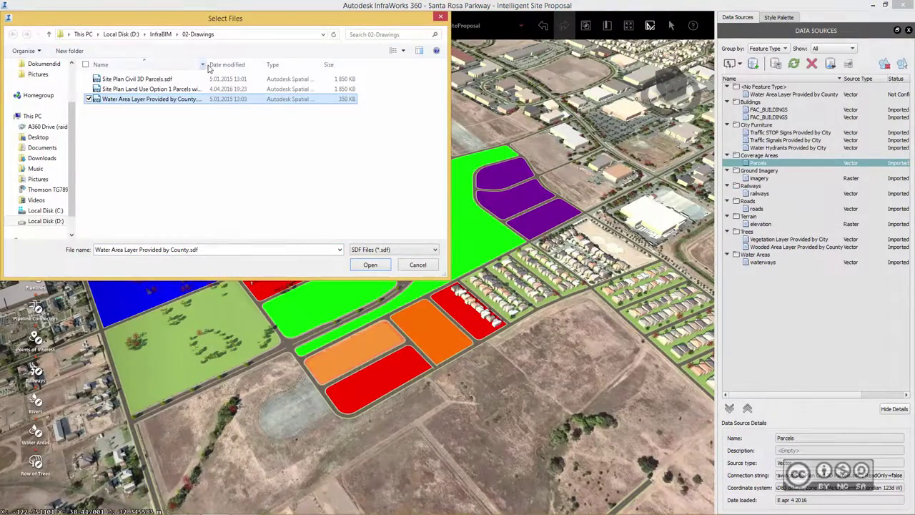
pyautogui.moveTo(207, 65); pyautogui.dragTo(241, 65)
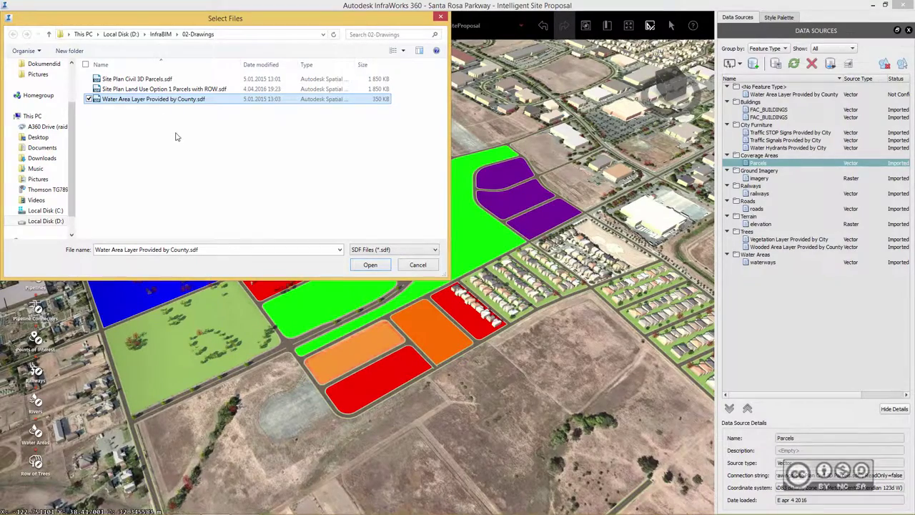
pyautogui.click(371, 264)
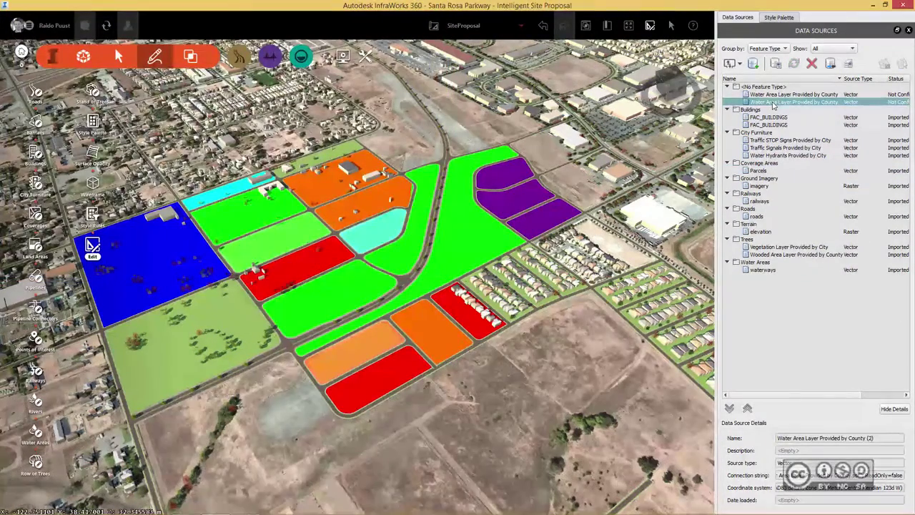
pyautogui.rightClick(773, 105)
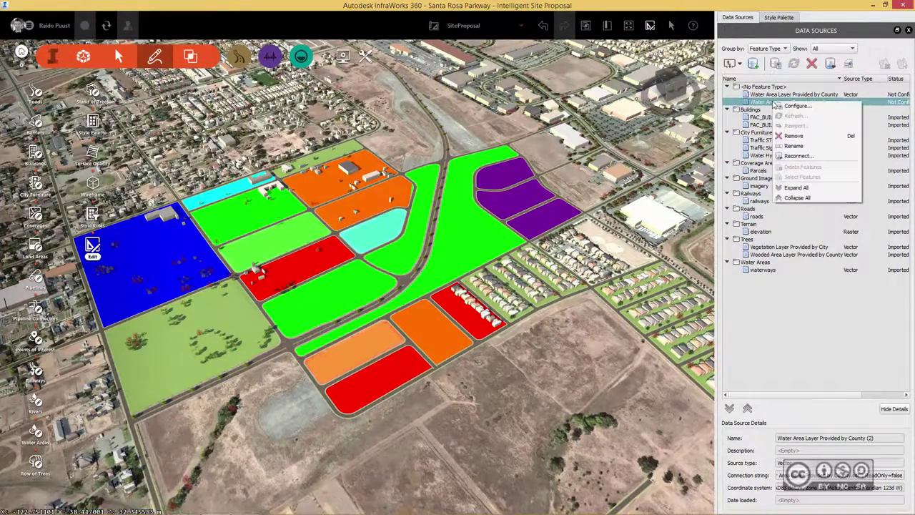
pyautogui.click(801, 107)
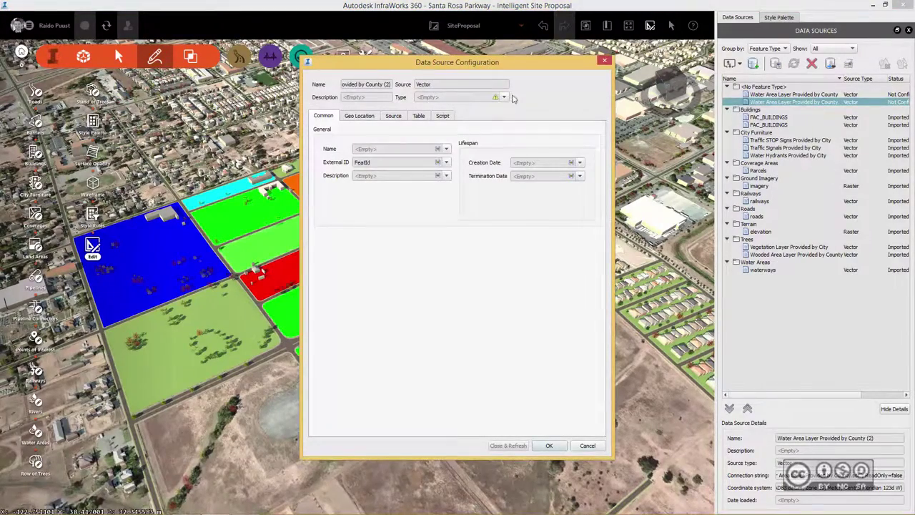
# Configure the county water layer as draped Water Areas with WaterArea/SplinedWater style and refresh.
pyautogui.click(505, 99)
pyautogui.click(432, 296)
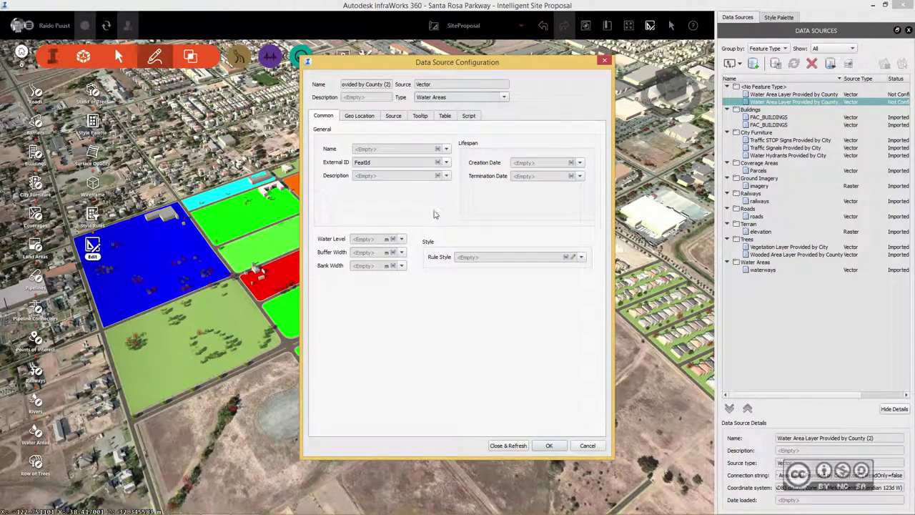
pyautogui.click(572, 257)
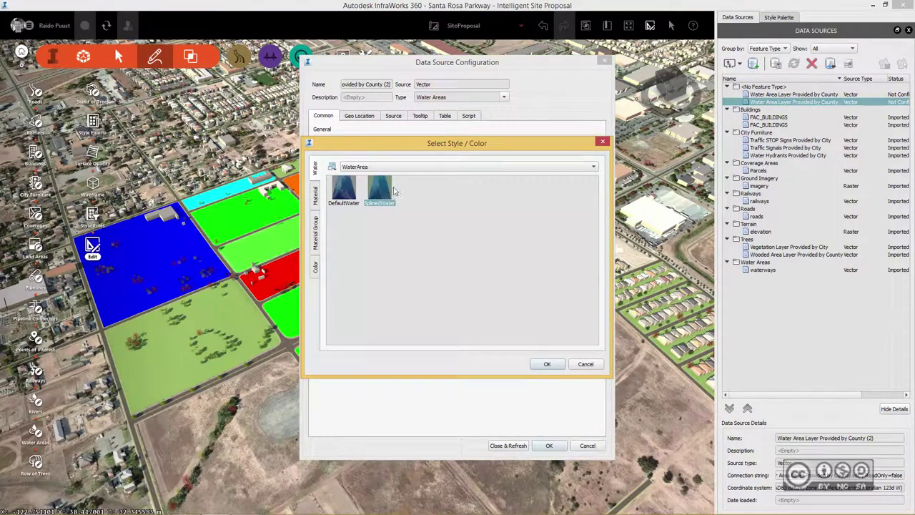
pyautogui.click(547, 364)
pyautogui.click(394, 117)
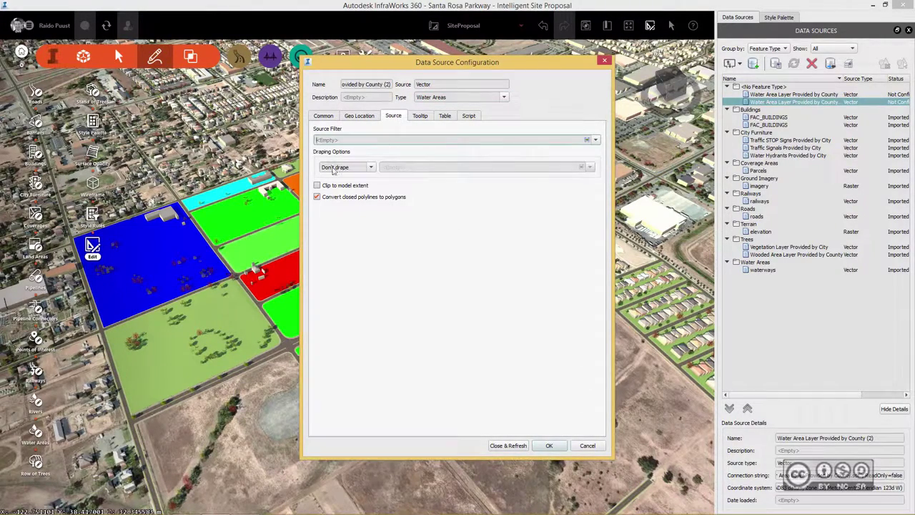
pyautogui.click(371, 167)
pyautogui.click(356, 175)
pyautogui.click(359, 116)
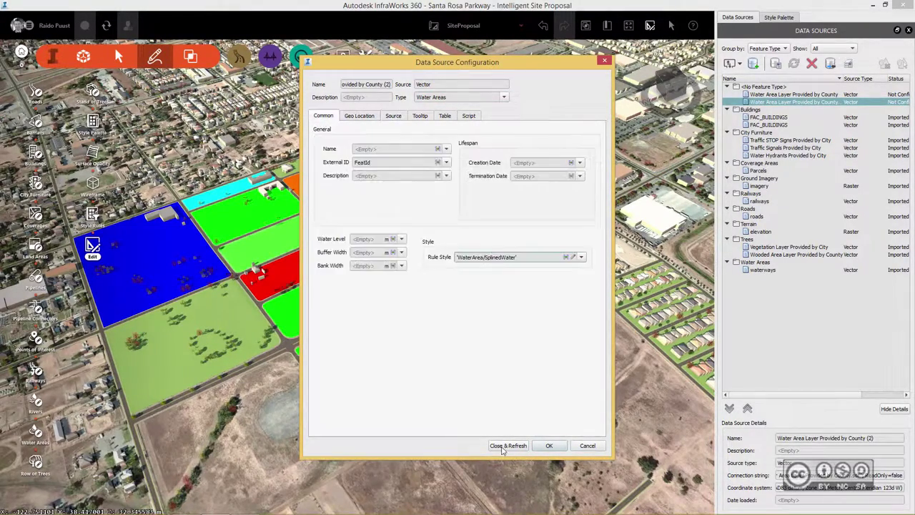
pyautogui.click(507, 445)
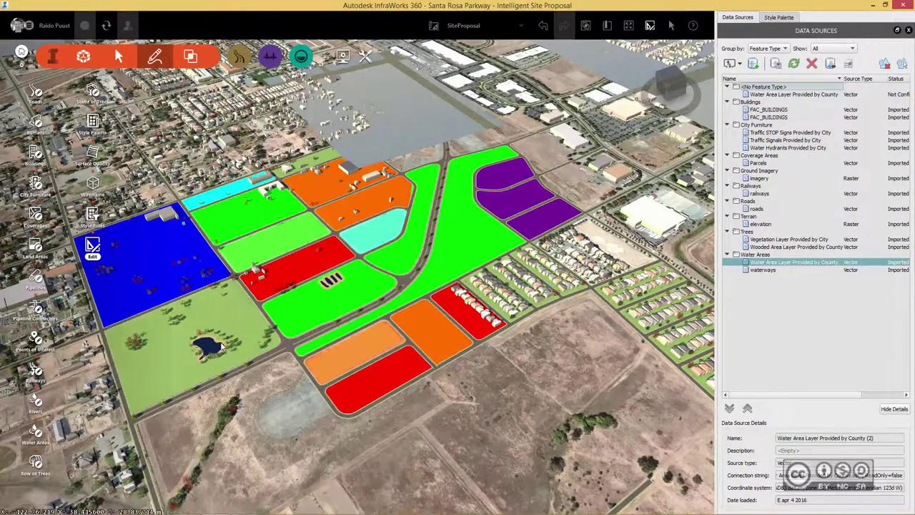
# Drag the DefaultWater style onto the lower-left pond, then return to a full-site view.
pyautogui.scroll(3, 208, 371)
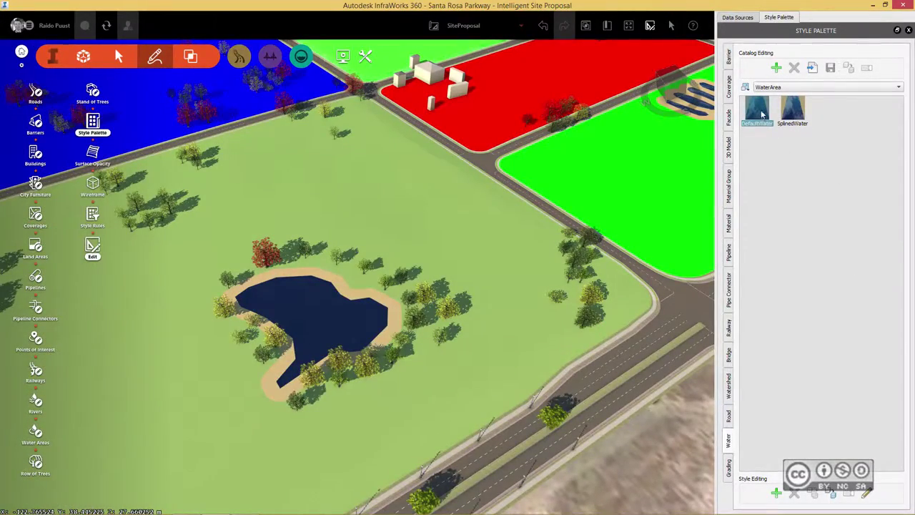
pyautogui.moveTo(757, 110)
pyautogui.moveTo(760, 114); pyautogui.dragTo(312, 298)
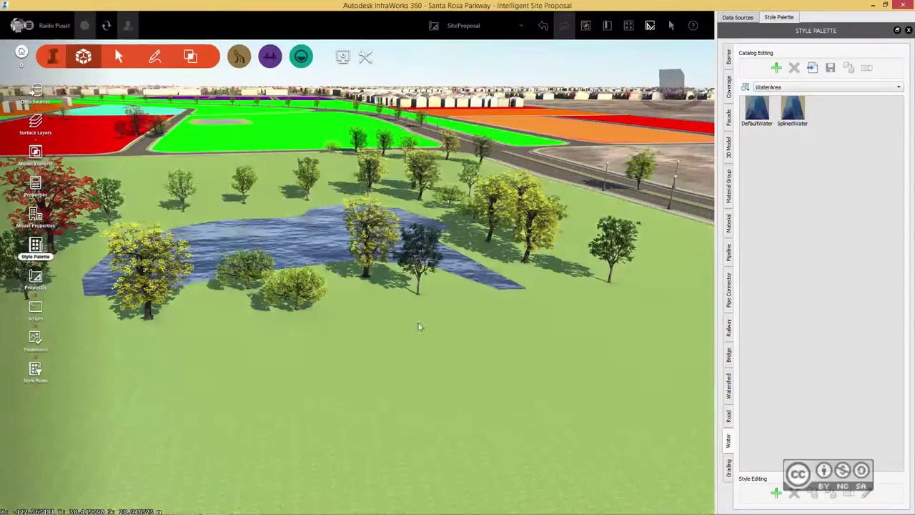
pyautogui.scroll(-1, 331, 348)
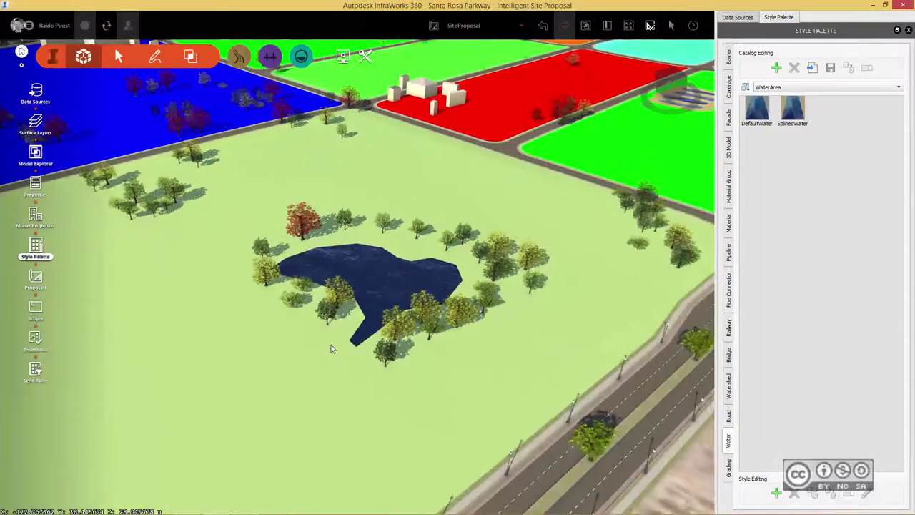
pyautogui.scroll(-1, 314, 339)
pyautogui.scroll(-1, 294, 328)
pyautogui.scroll(-1, 308, 350)
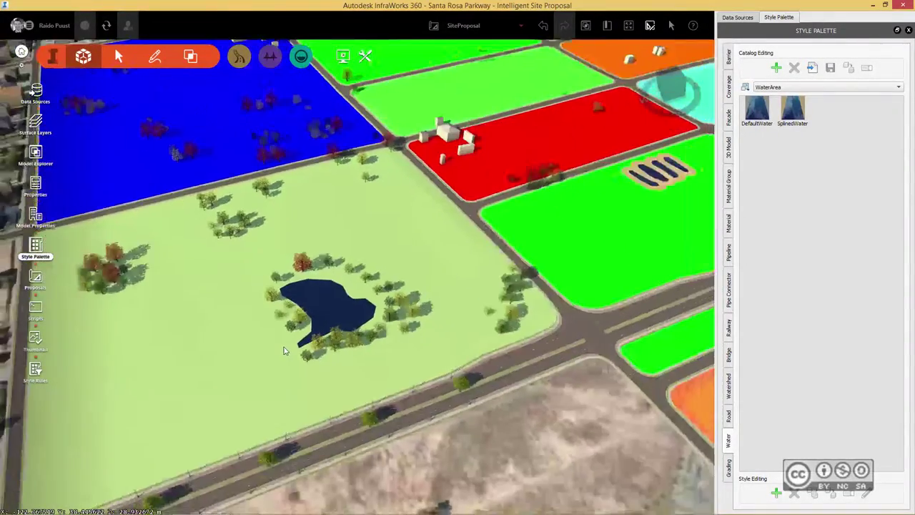
pyautogui.scroll(-1, 343, 350)
pyautogui.scroll(-1, 379, 350)
pyautogui.scroll(-1, 415, 351)
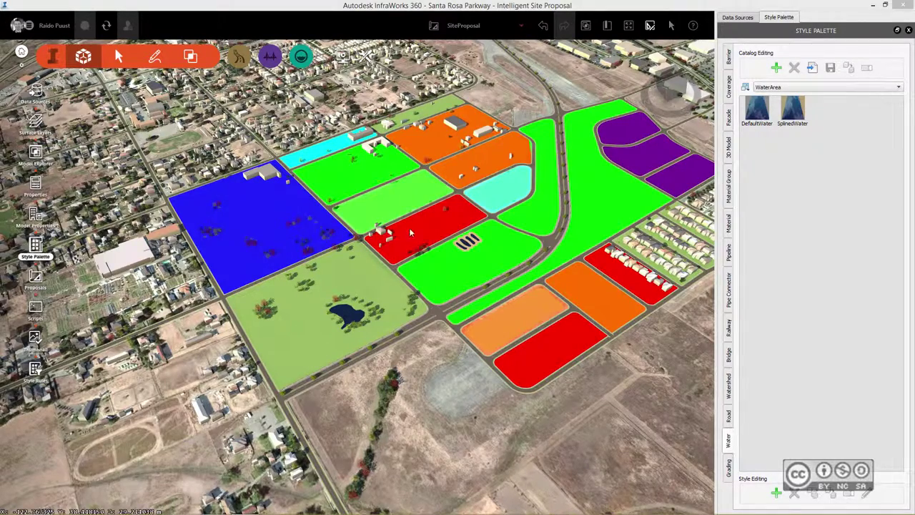
pyautogui.moveTo(411, 232); pyautogui.dragTo(305, 315)
pyautogui.scroll(1, 485, 106)
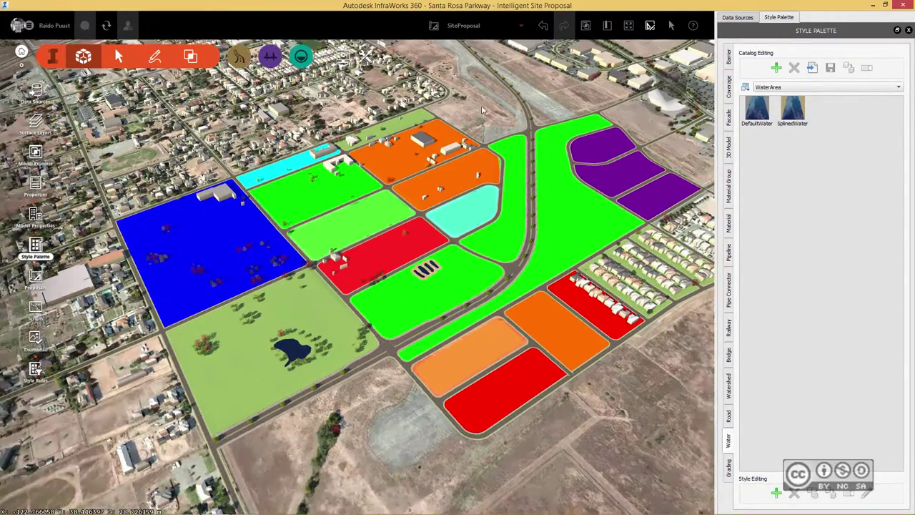
pyautogui.scroll(1, 485, 106)
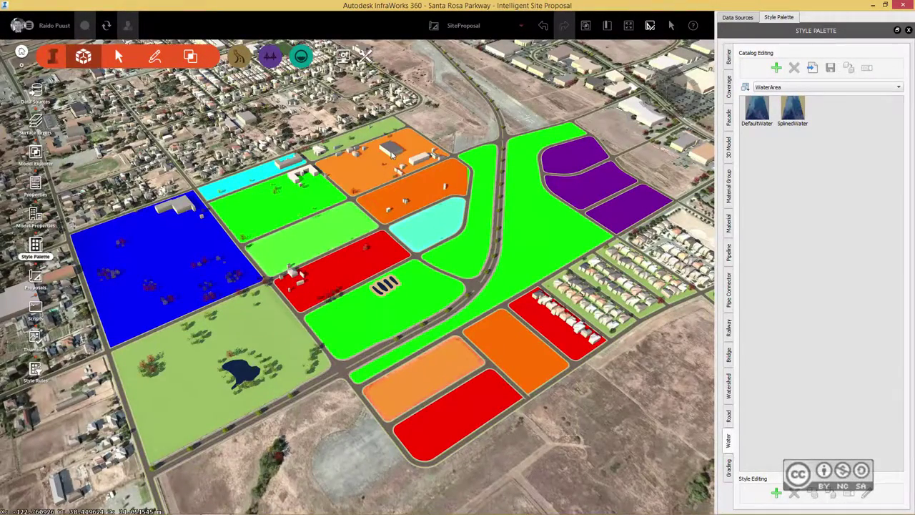
pyautogui.scroll(3, 367, 169)
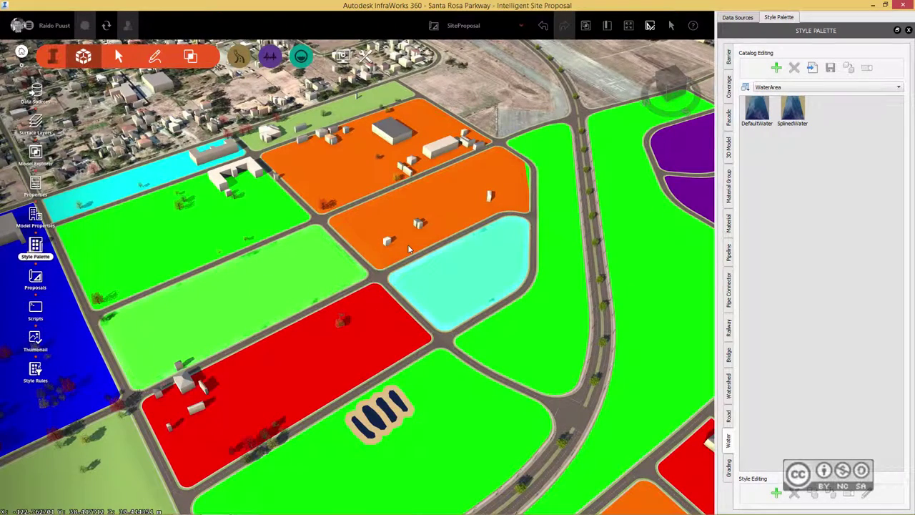
# Delete small buildings from the lower and upper orange parcels.
pyautogui.click(403, 238)
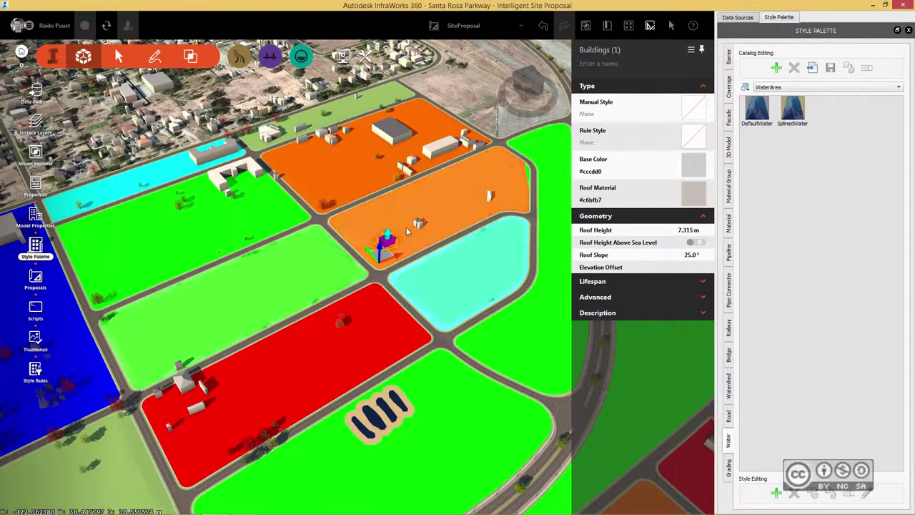
pyautogui.click(421, 224)
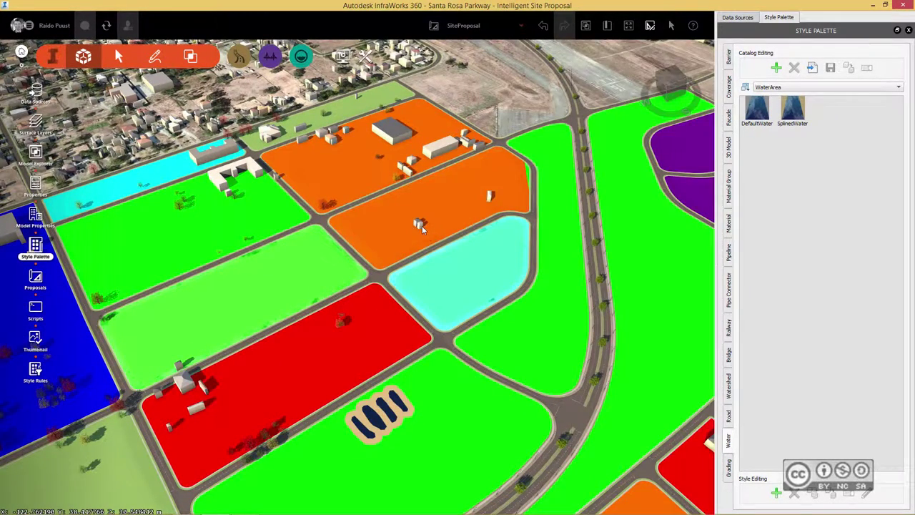
pyautogui.press('Escape')
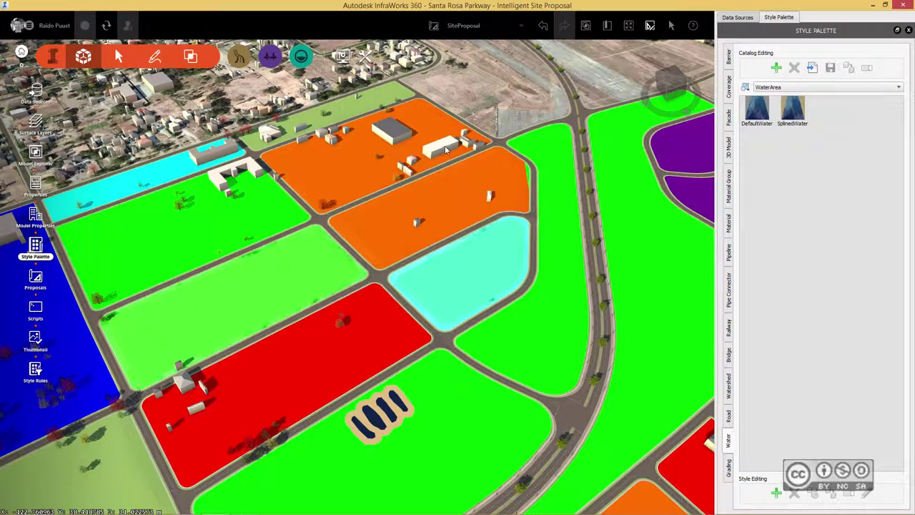
pyautogui.click(444, 149)
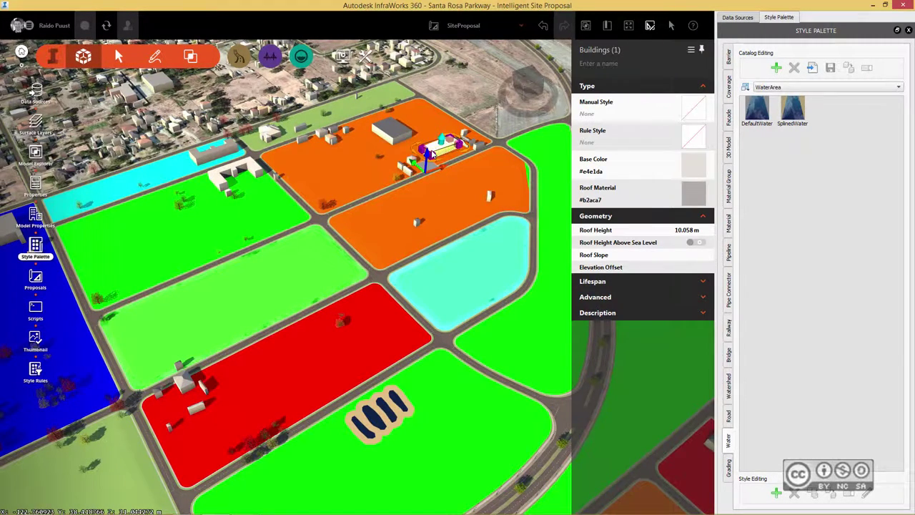
pyautogui.press('Delete')
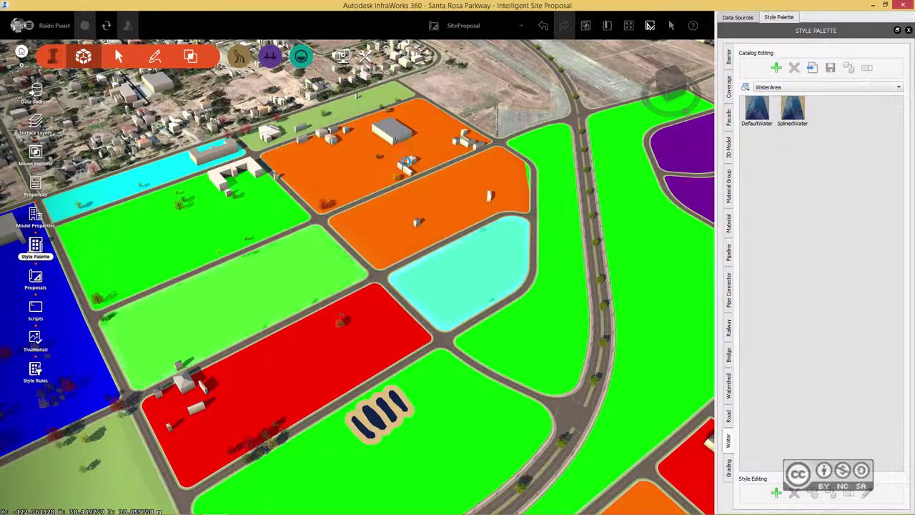
pyautogui.click(408, 159)
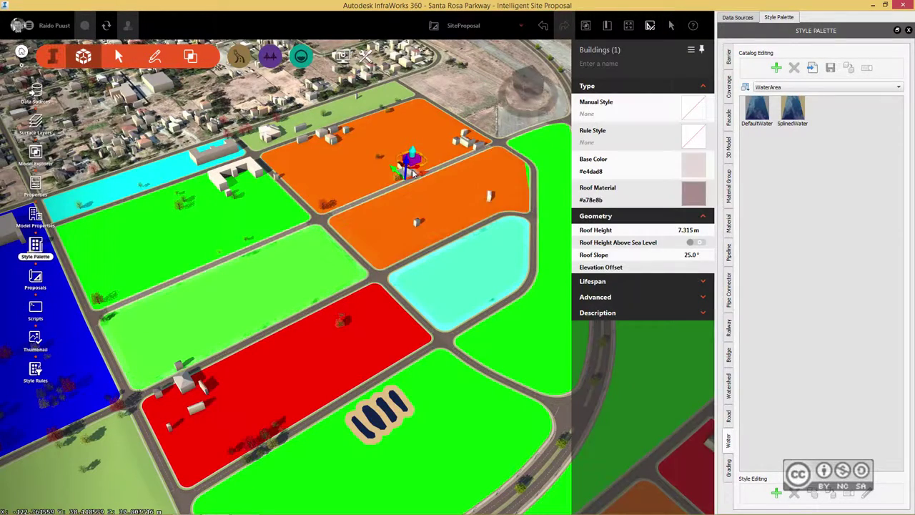